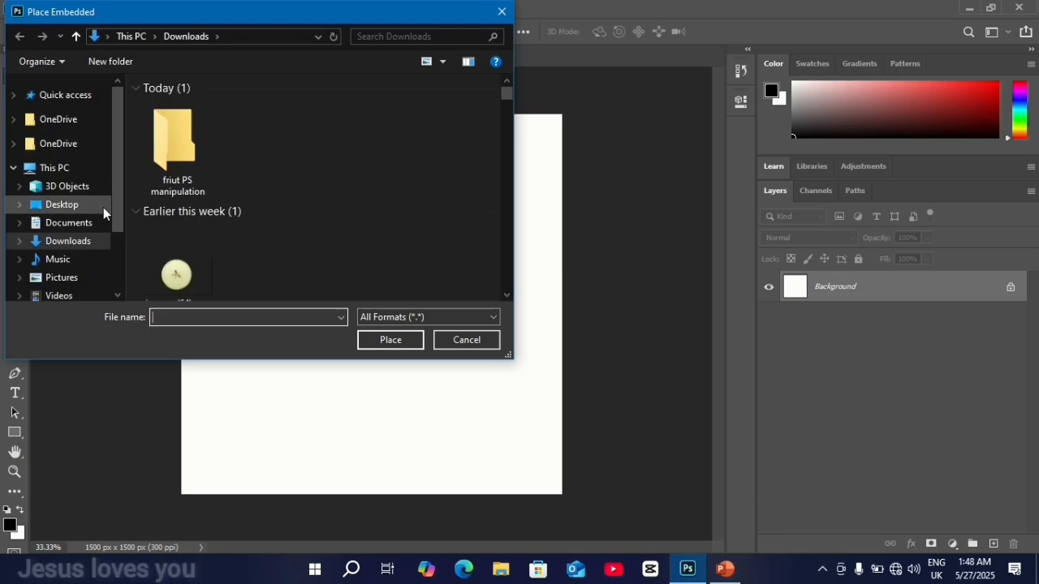
Step: Place Background.png from the "friut PS manipulation" folder as an embedded image filling the canvas
{"action": "double_click", "coordinate": [172, 136]}
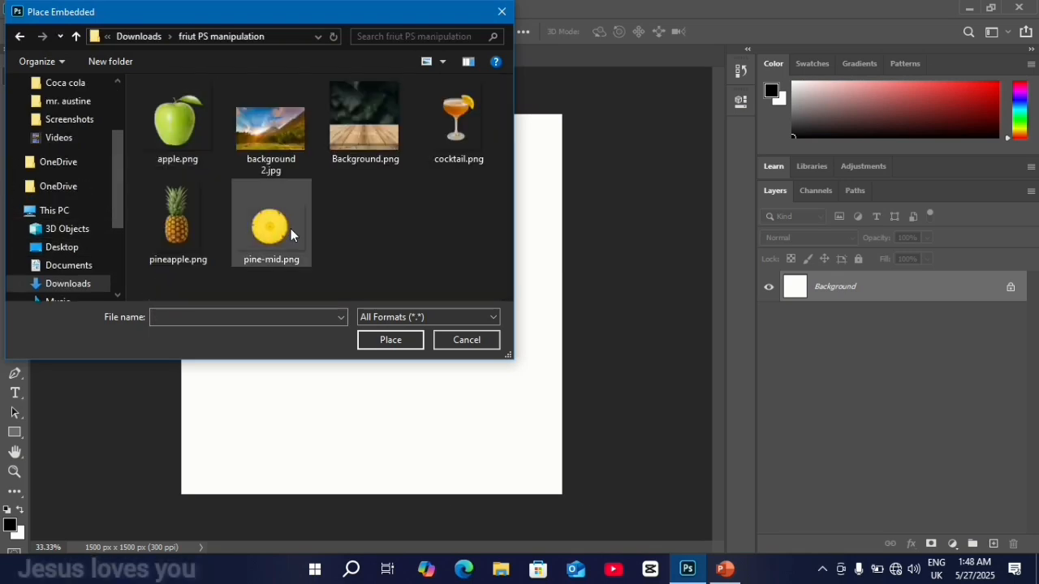
{"action": "left_click", "coordinate": [360, 121]}
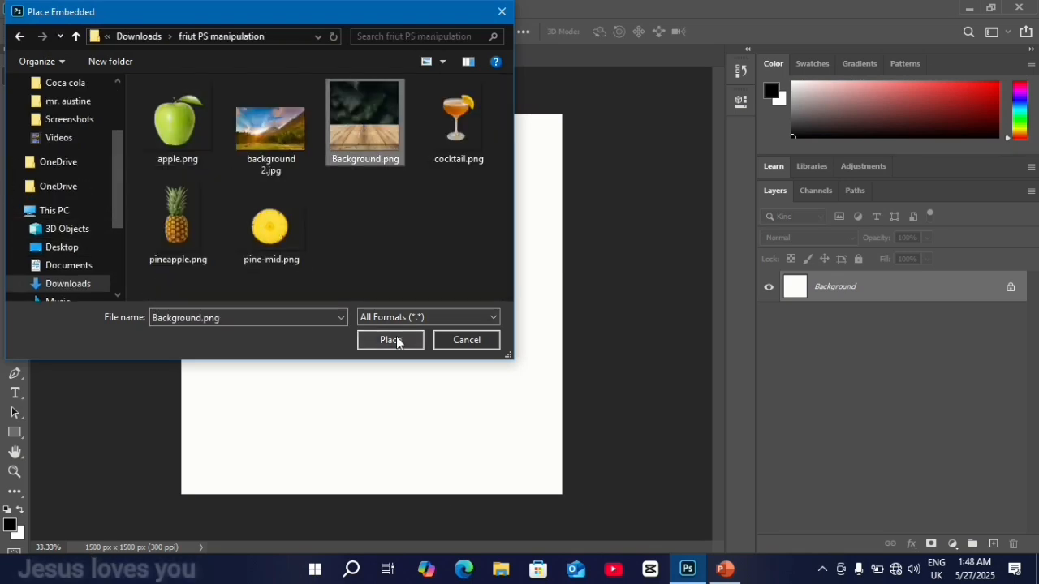
{"action": "left_click", "coordinate": [397, 340]}
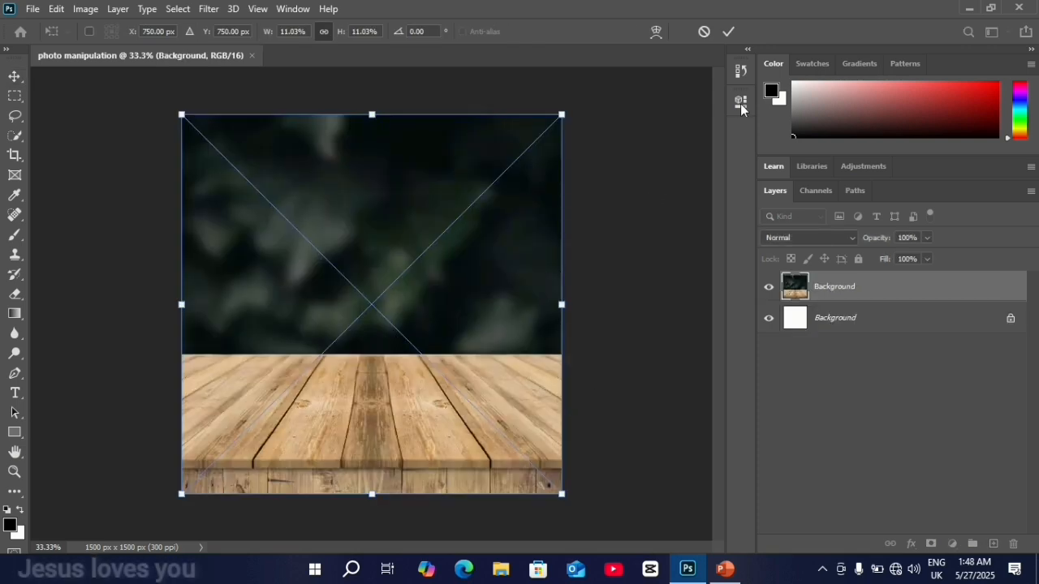
{"action": "left_click", "coordinate": [727, 35]}
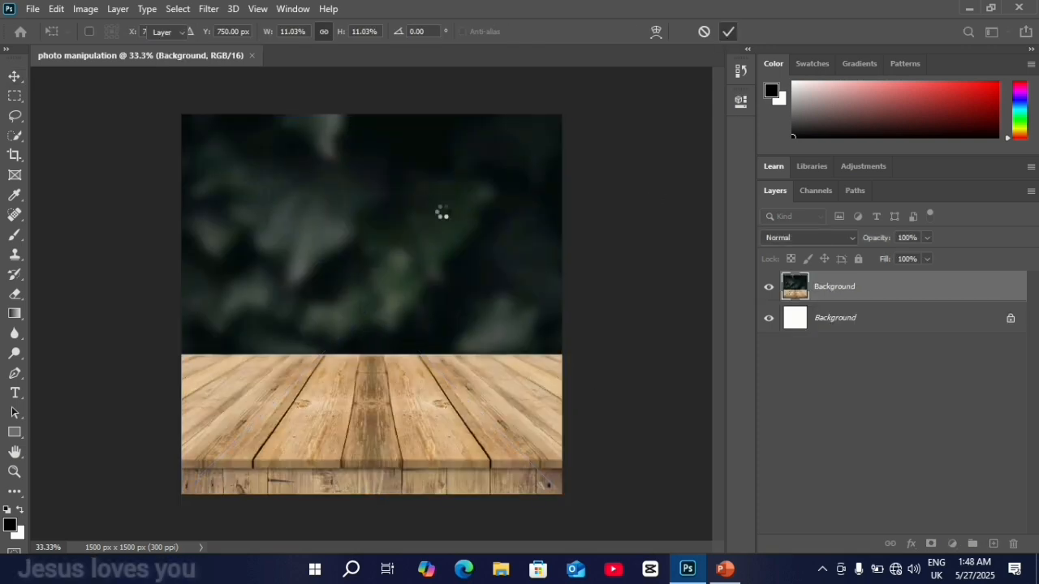
Step: Rasterize the placed Background layer, delete the rectangular dark foliage area above the wooden table, and clear the selection
{"action": "left_click", "coordinate": [14, 96]}
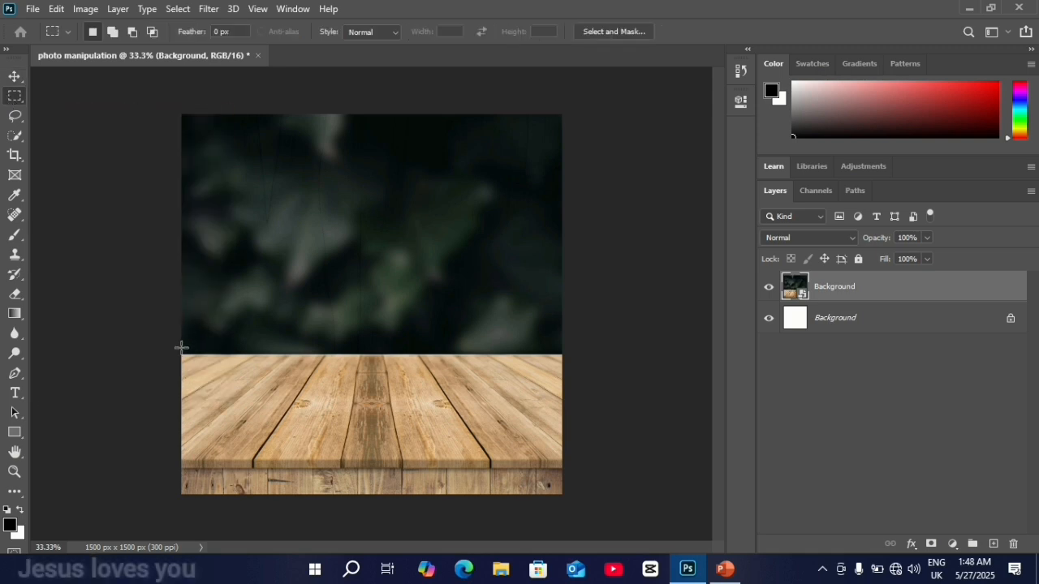
{"action": "left_click", "coordinate": [129, 35]}
{"action": "left_click_drag", "start_coordinate": [183, 354], "coordinate": [435, 350]}
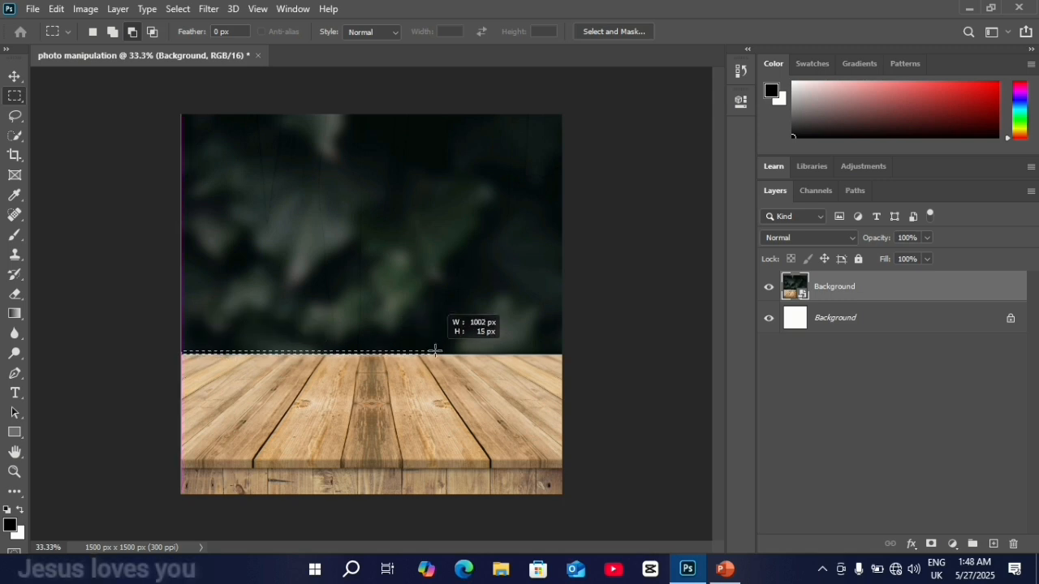
{"action": "left_click_drag", "start_coordinate": [532, 354], "coordinate": [570, 109]}
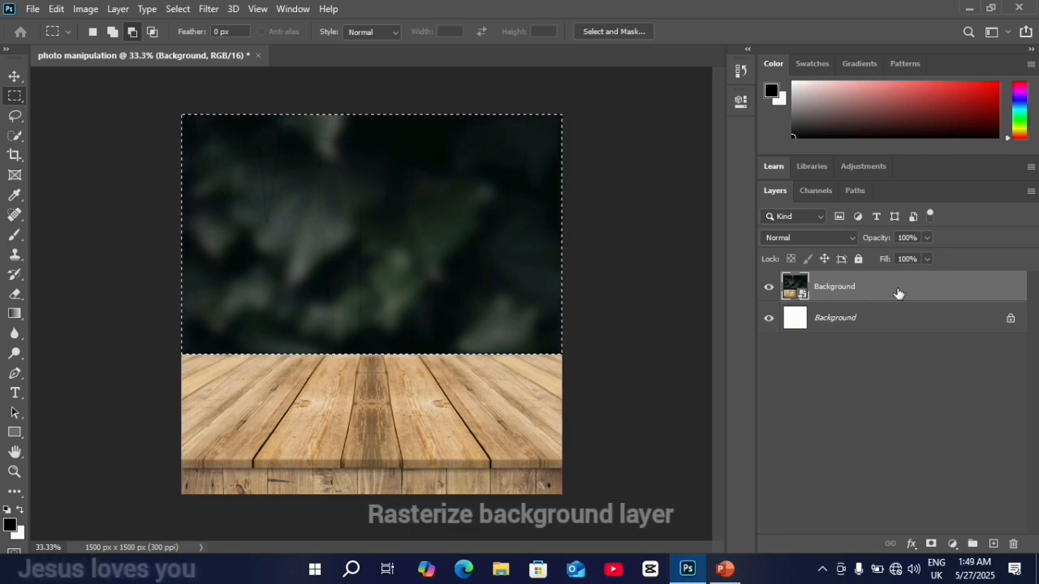
{"action": "right_click", "coordinate": [869, 294]}
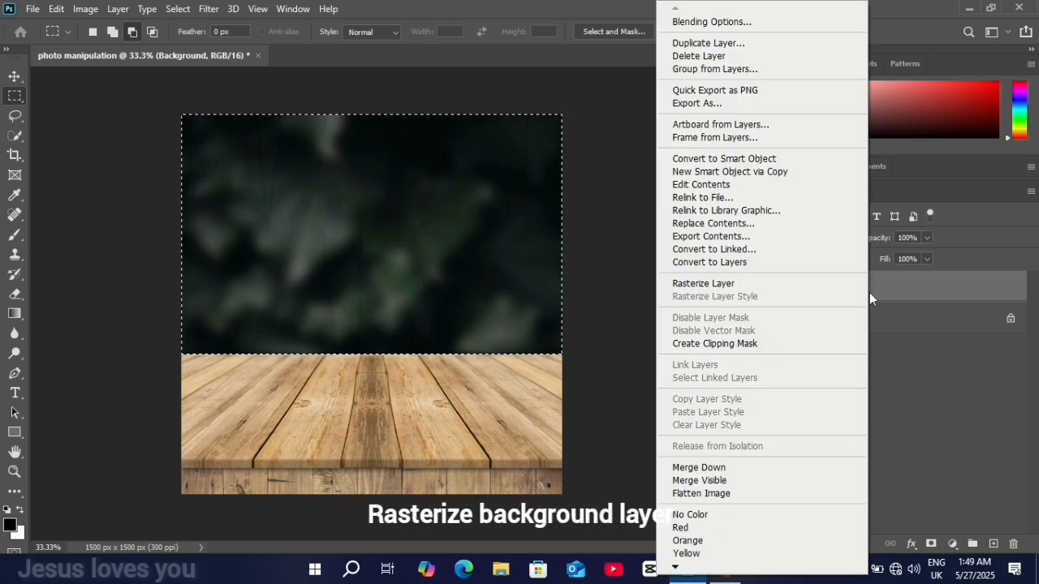
{"action": "left_click", "coordinate": [737, 282]}
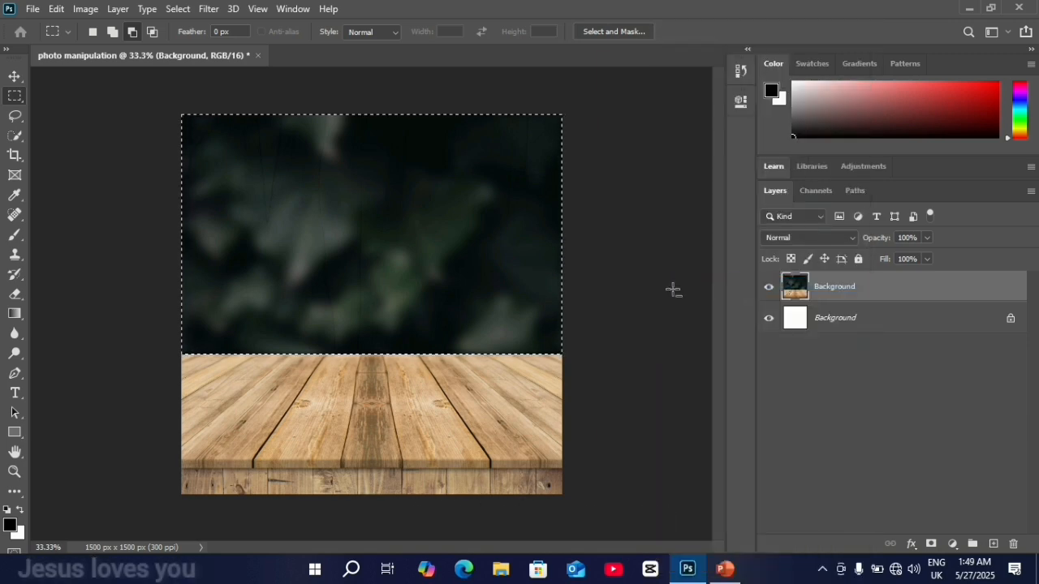
{"action": "key", "text": "Delete"}
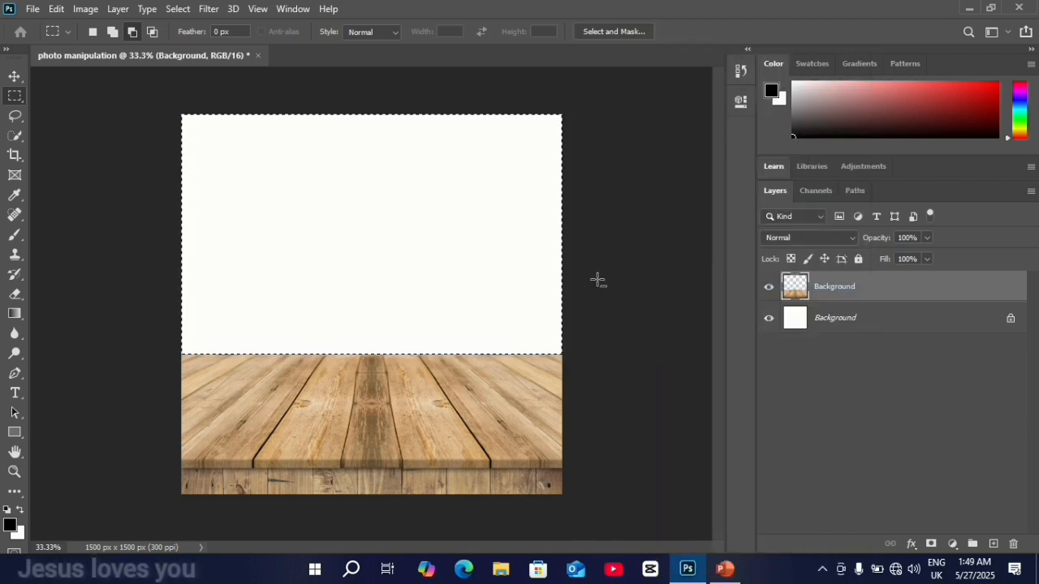
{"action": "left_click", "coordinate": [92, 36]}
{"action": "left_click", "coordinate": [224, 165]}
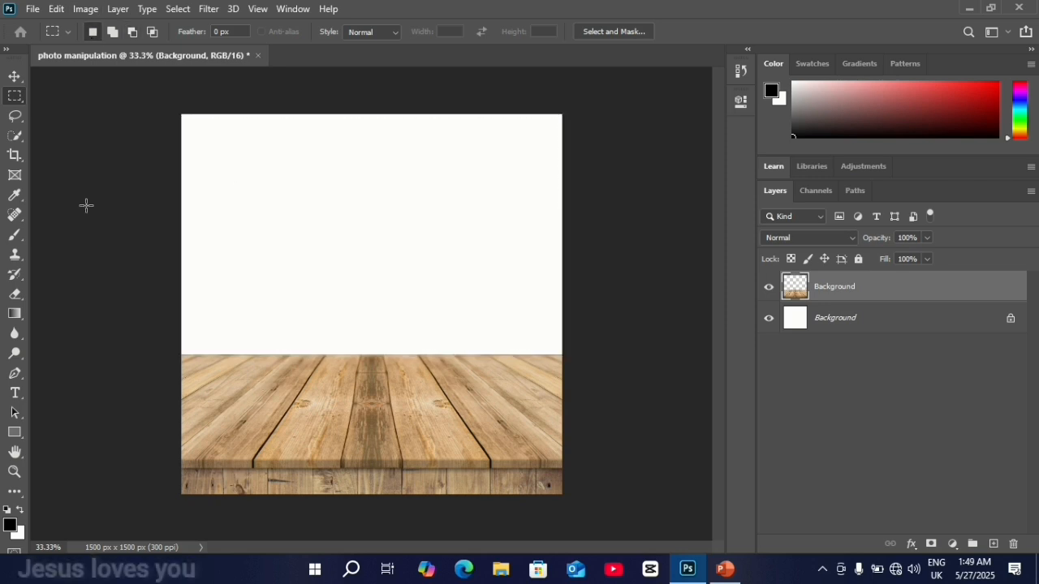
Step: Place background 2.jpg as an embedded image in the document
{"action": "left_click", "coordinate": [14, 77]}
{"action": "left_click", "coordinate": [33, 9]}
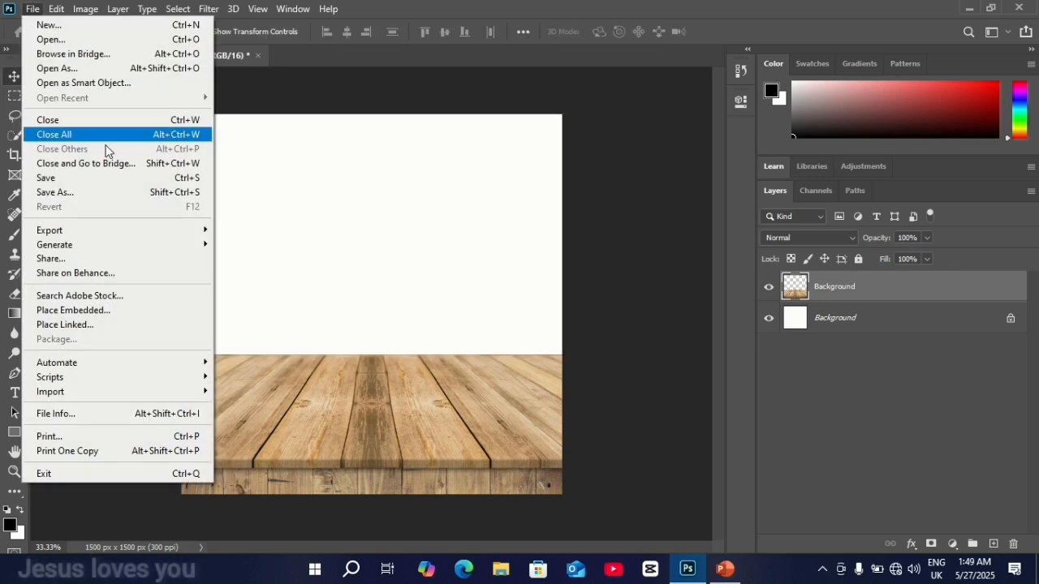
{"action": "left_click", "coordinate": [77, 310]}
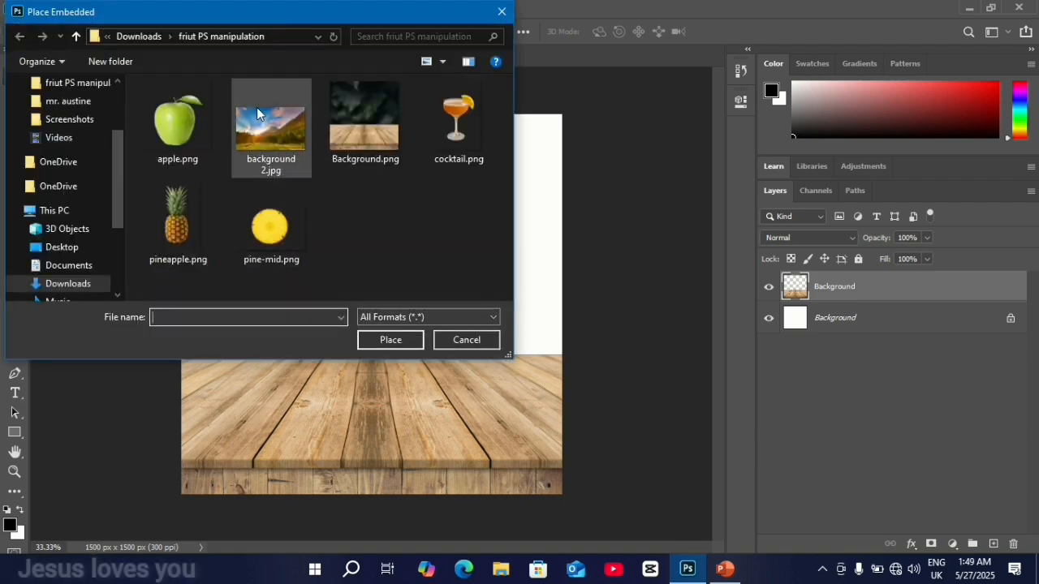
{"action": "left_click", "coordinate": [275, 133]}
{"action": "left_click", "coordinate": [414, 346]}
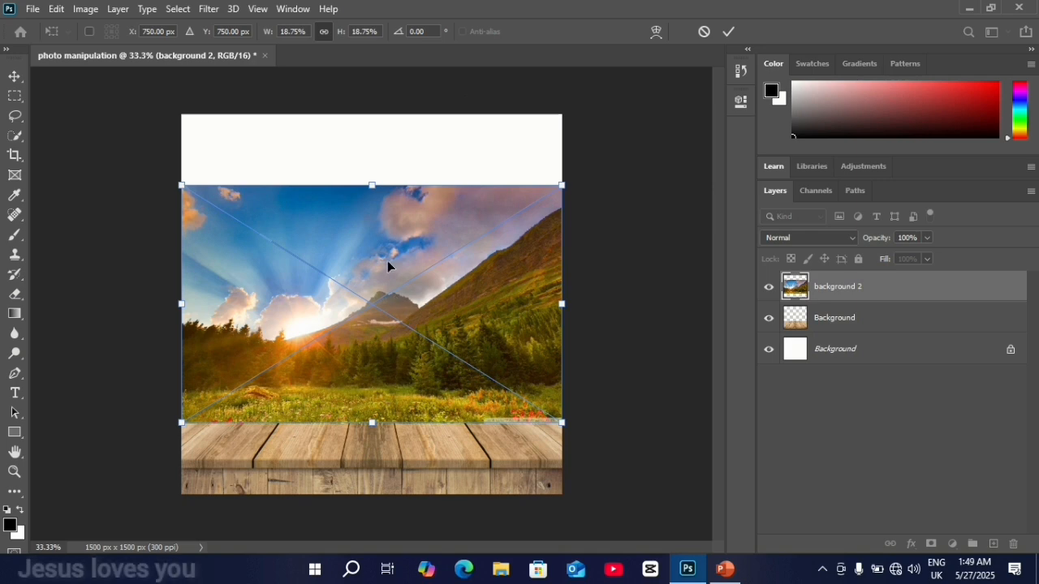
Step: Scale the mountain landscape to about 33.4% and position it over the empty area at about X 500 px, Y 316 px
{"action": "left_click_drag", "start_coordinate": [561, 423], "coordinate": [717, 538]}
{"action": "left_click_drag", "start_coordinate": [478, 388], "coordinate": [371, 277]}
{"action": "left_click_drag", "start_coordinate": [586, 389], "coordinate": [719, 485]}
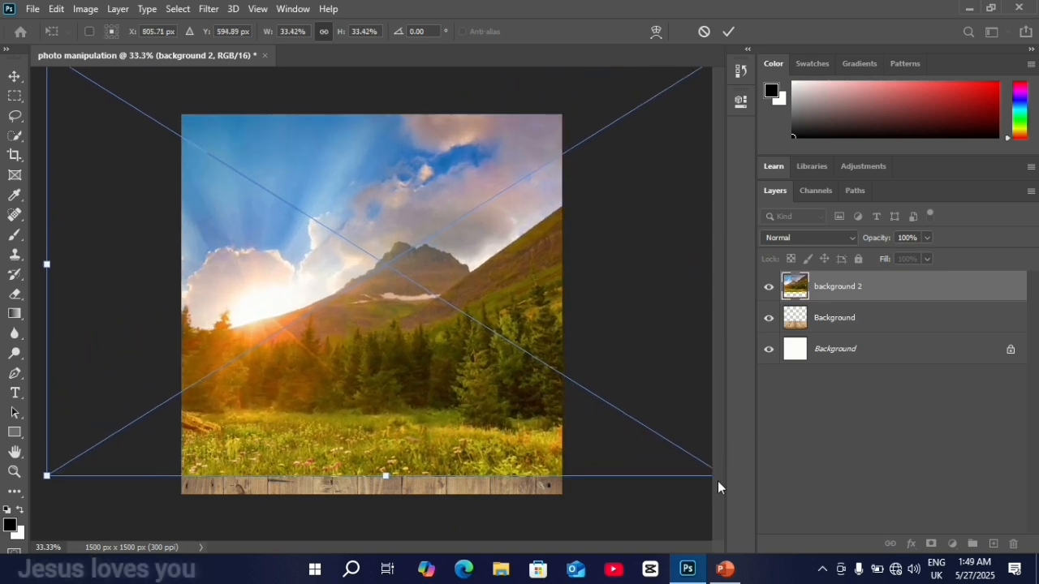
{"action": "left_click_drag", "start_coordinate": [484, 378], "coordinate": [398, 307]}
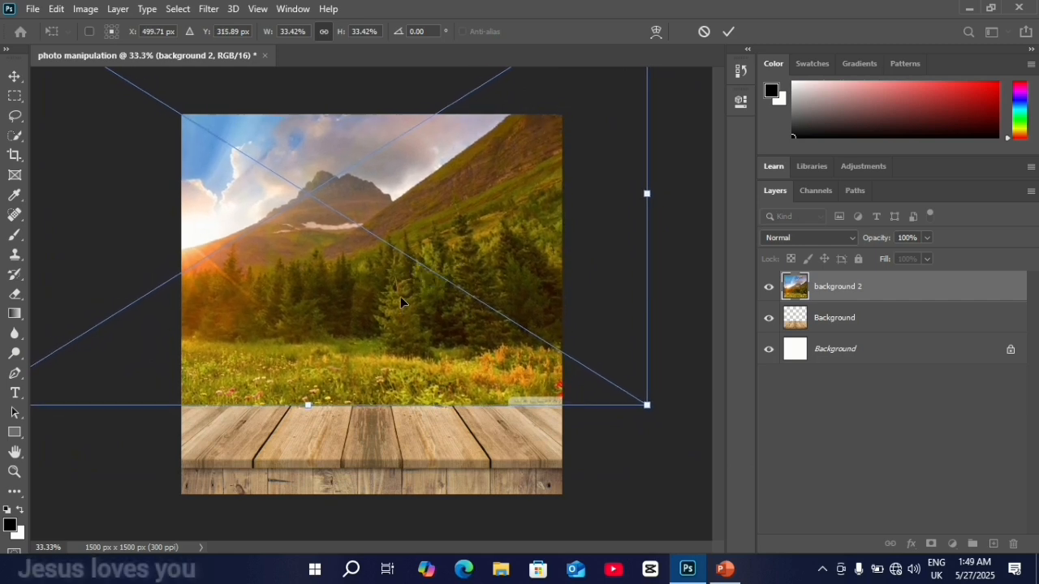
{"action": "key", "text": "Return"}
Step: Move the background 2 layer beneath the wooden table layer and nudge the landscape slightly downward behind the table
{"action": "left_click_drag", "start_coordinate": [881, 293], "coordinate": [894, 337]}
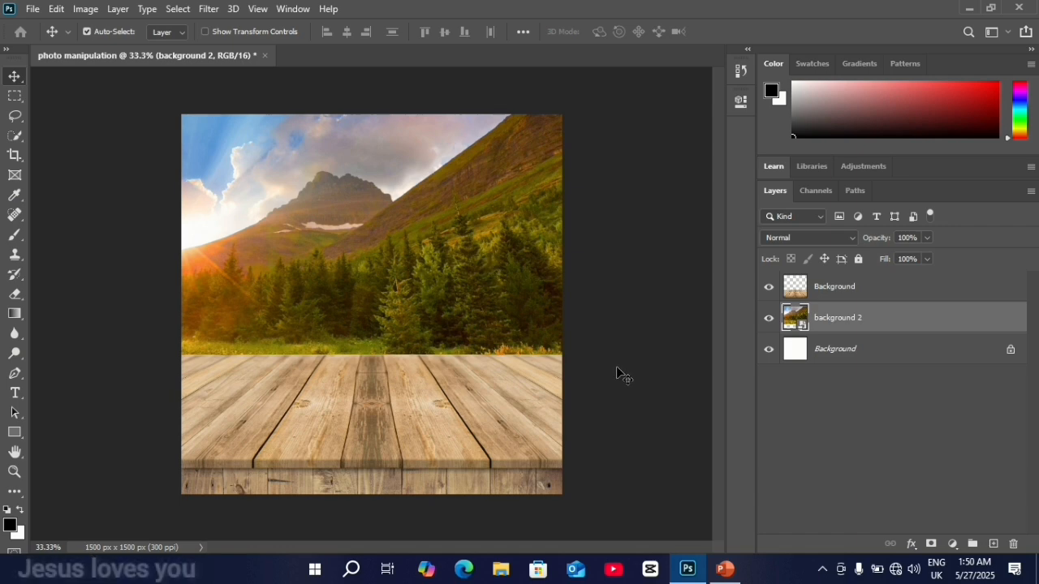
{"action": "key", "text": "Down"}
{"action": "key", "text": "Down"}
{"action": "key", "text": "Down"}
{"action": "key", "text": "Down"}
{"action": "key", "text": "Down"}
{"action": "key", "text": "Down"}
{"action": "key", "text": "Down"}
{"action": "key", "text": "Down"}
{"action": "key", "text": "Down"}
{"action": "key", "text": "Down"}
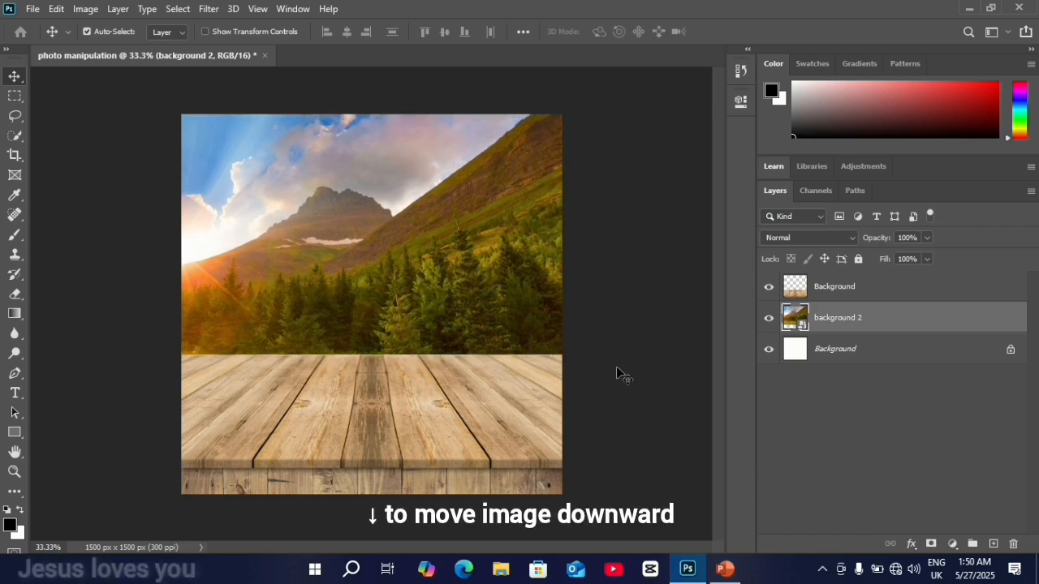
{"action": "key", "text": "Down"}
{"action": "key", "text": "Down"}
{"action": "key", "text": "Down"}
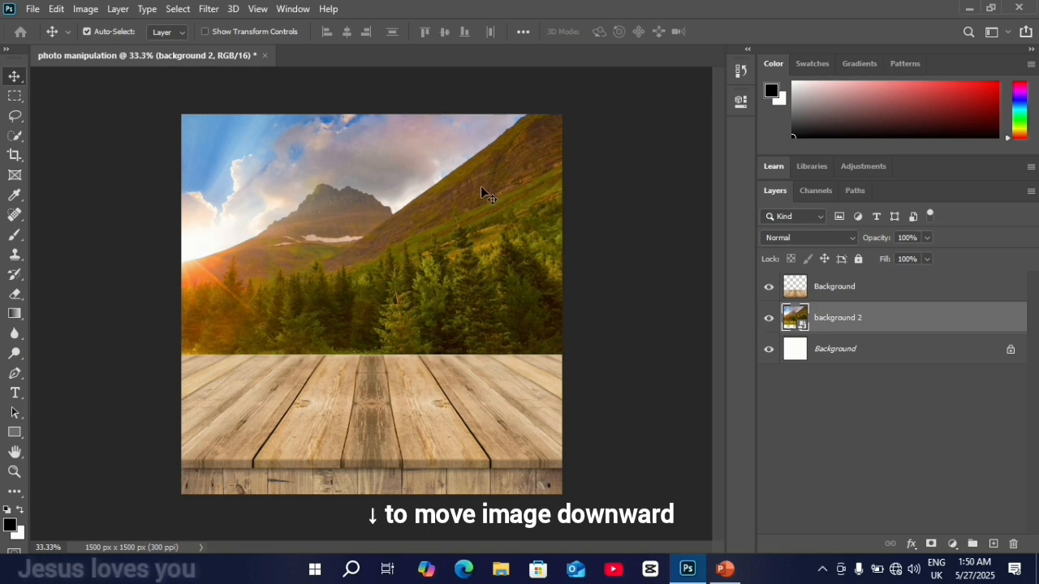
Step: Apply a Gaussian Blur with a 10-pixel radius to the background 2 layer
{"action": "left_click", "coordinate": [209, 8]}
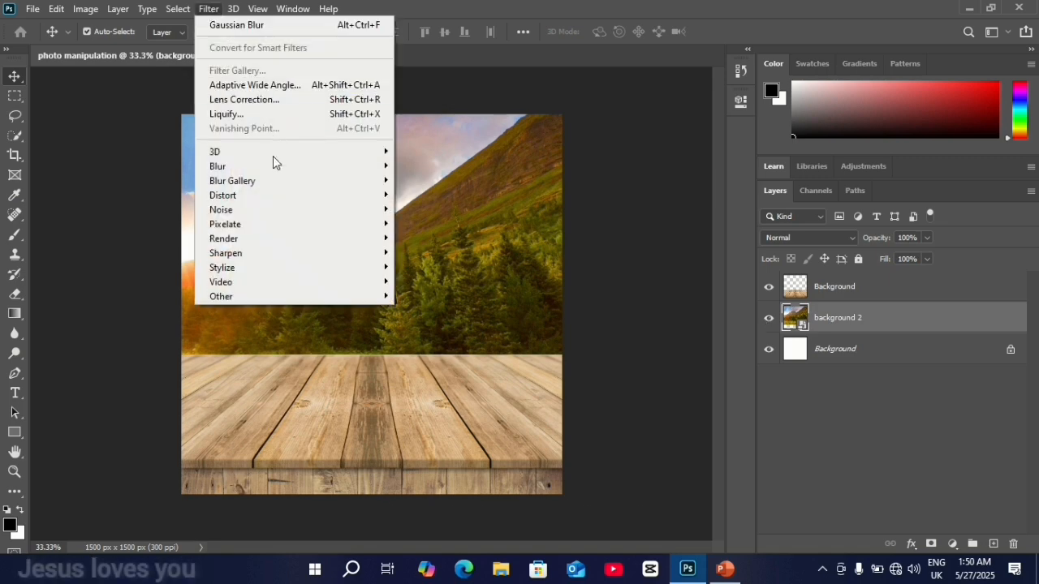
{"action": "mouse_move", "coordinate": [276, 166]}
{"action": "left_click", "coordinate": [435, 223]}
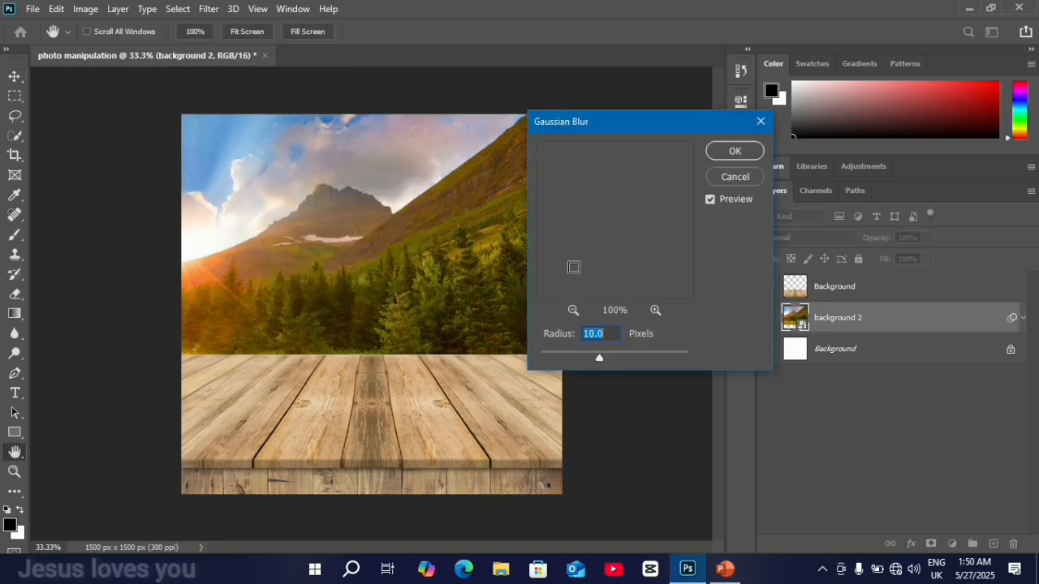
{"action": "left_click", "coordinate": [746, 153]}
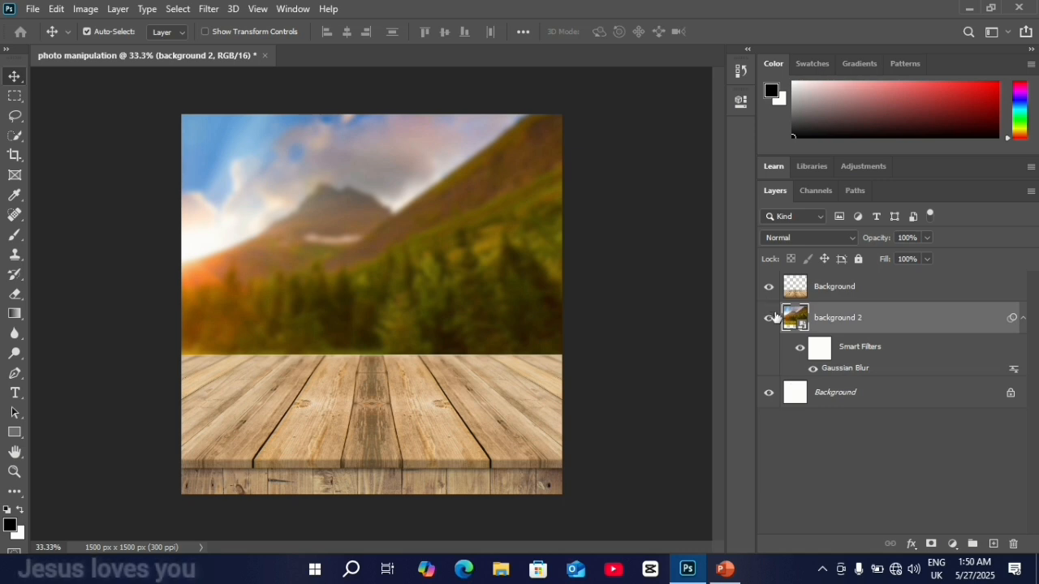
Step: Group the wooden table and background 2 layers and name the group "Background"
{"action": "left_click", "coordinate": [908, 292]}
{"action": "left_click", "coordinate": [917, 323], "text": "shift"}
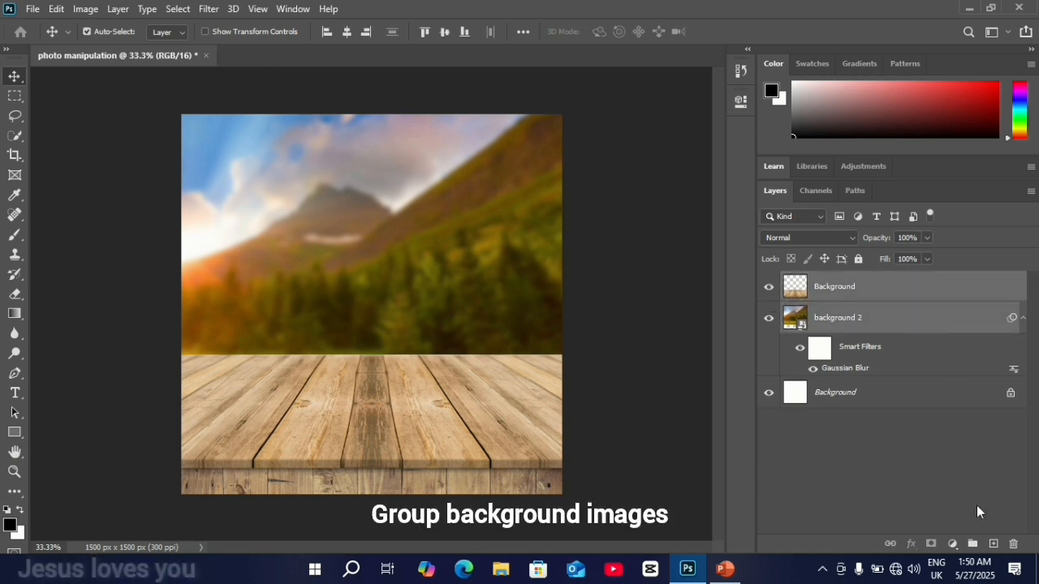
{"action": "left_click", "coordinate": [972, 544]}
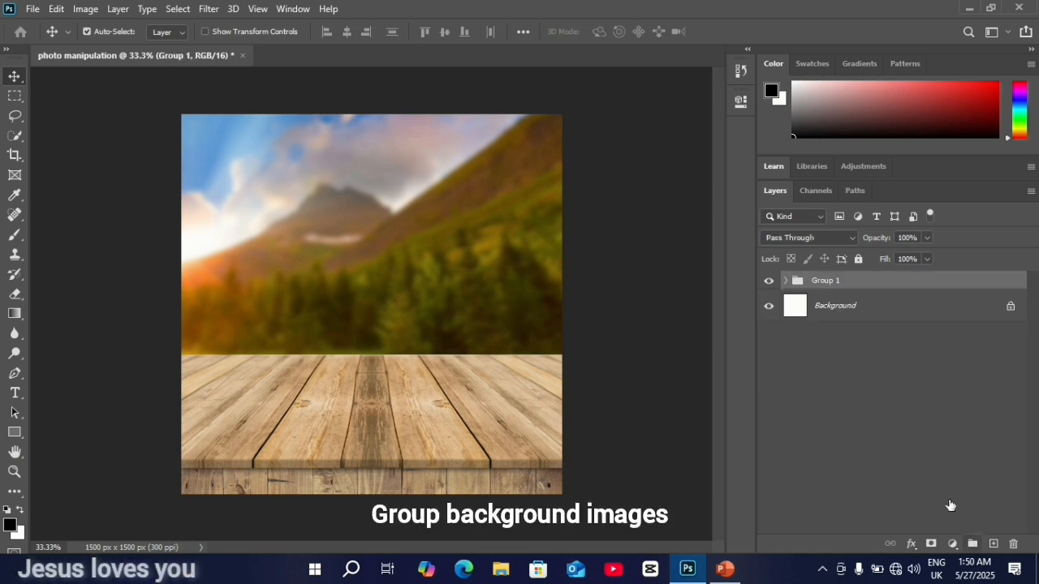
{"action": "double_click", "coordinate": [822, 281]}
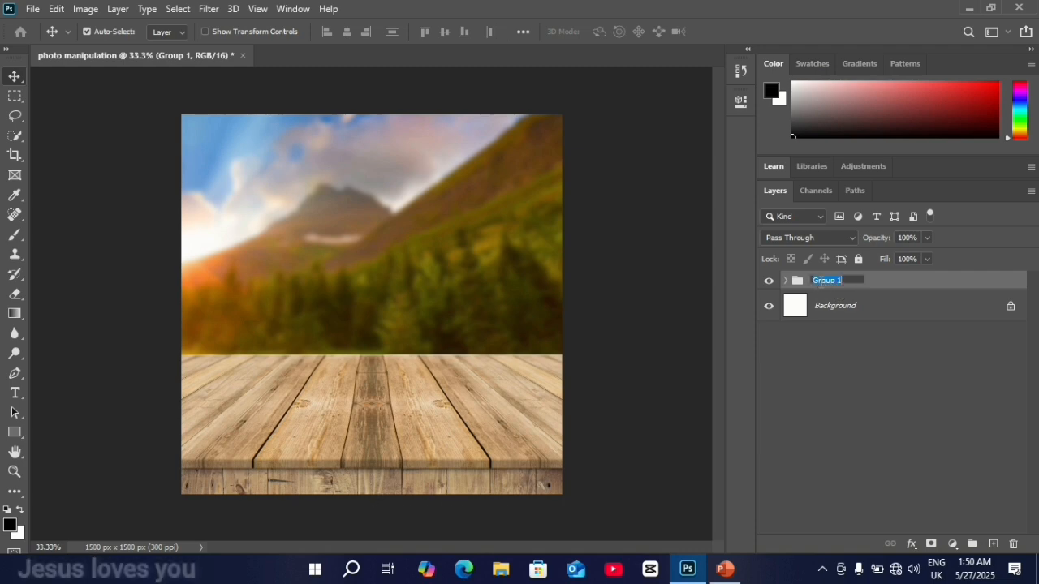
{"action": "type", "text": "Background"}
{"action": "key", "text": "Return"}
{"action": "left_click", "coordinate": [890, 379]}
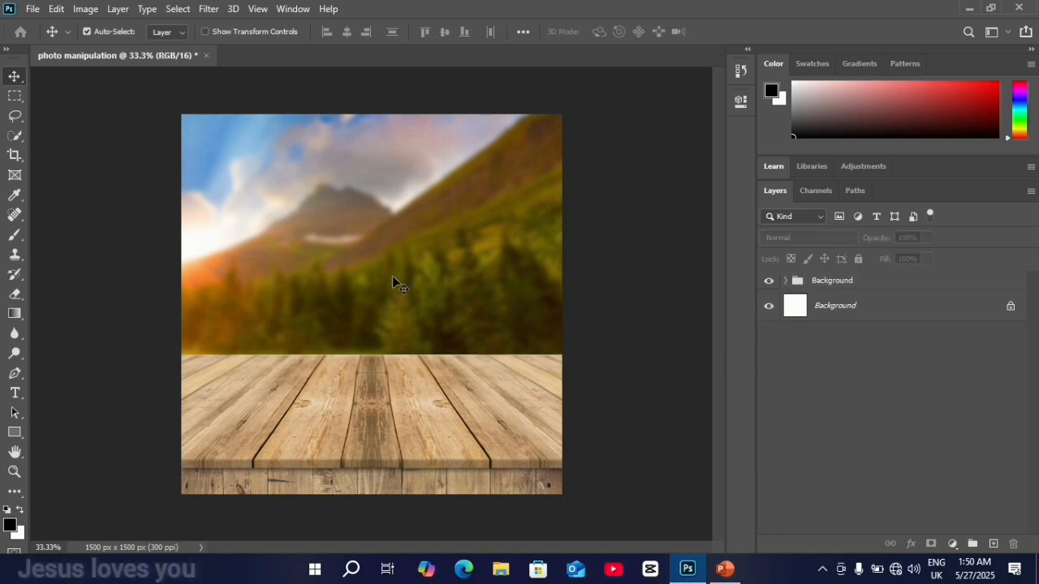
Step: Place pineapple.png as an embedded image, scaled to about 17.5% and standing horizontally centred on the wooden table
{"action": "left_click", "coordinate": [33, 8]}
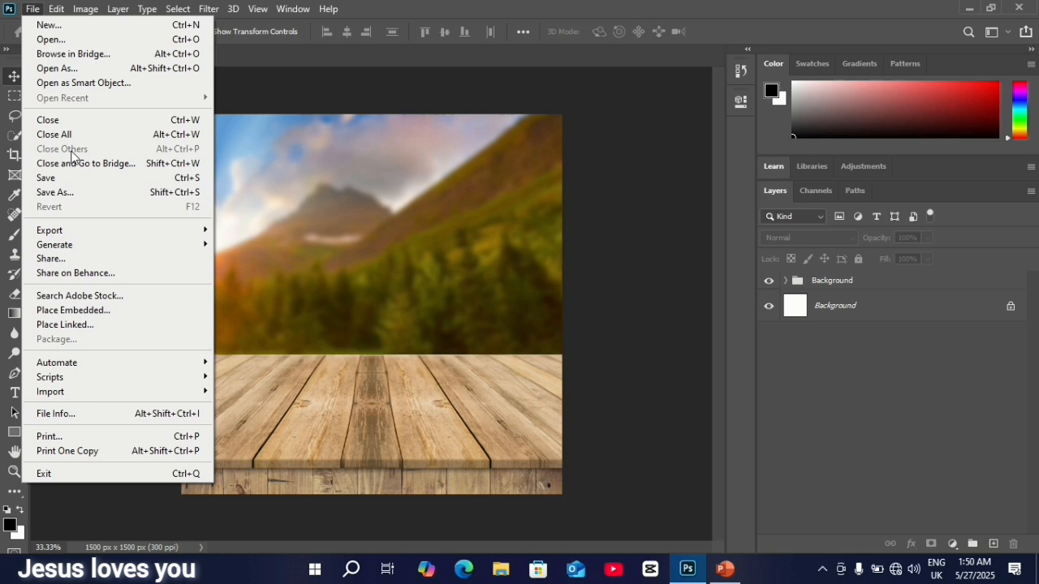
{"action": "left_click", "coordinate": [77, 314]}
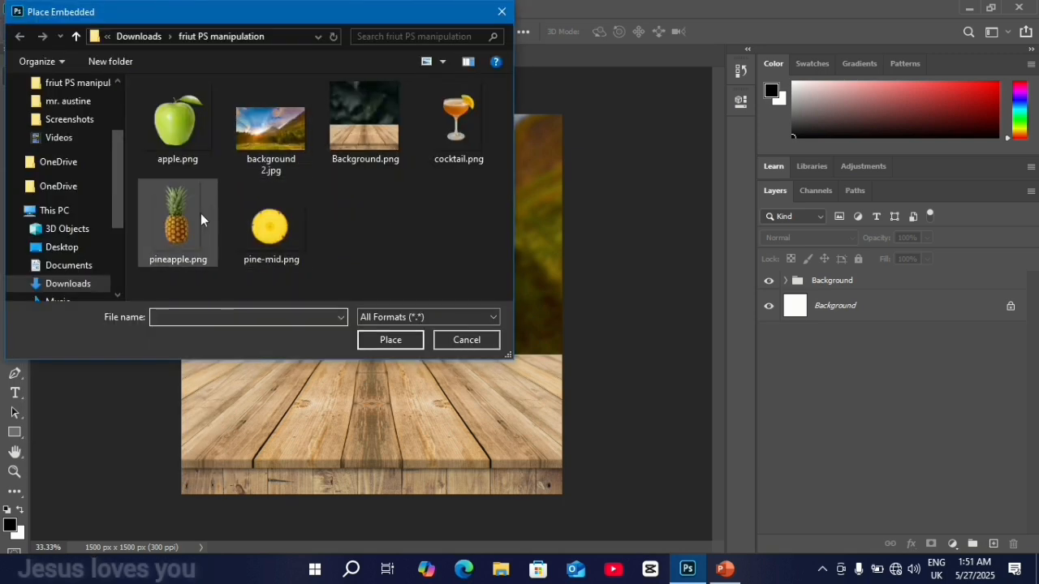
{"action": "left_click", "coordinate": [199, 213]}
{"action": "left_click", "coordinate": [402, 344]}
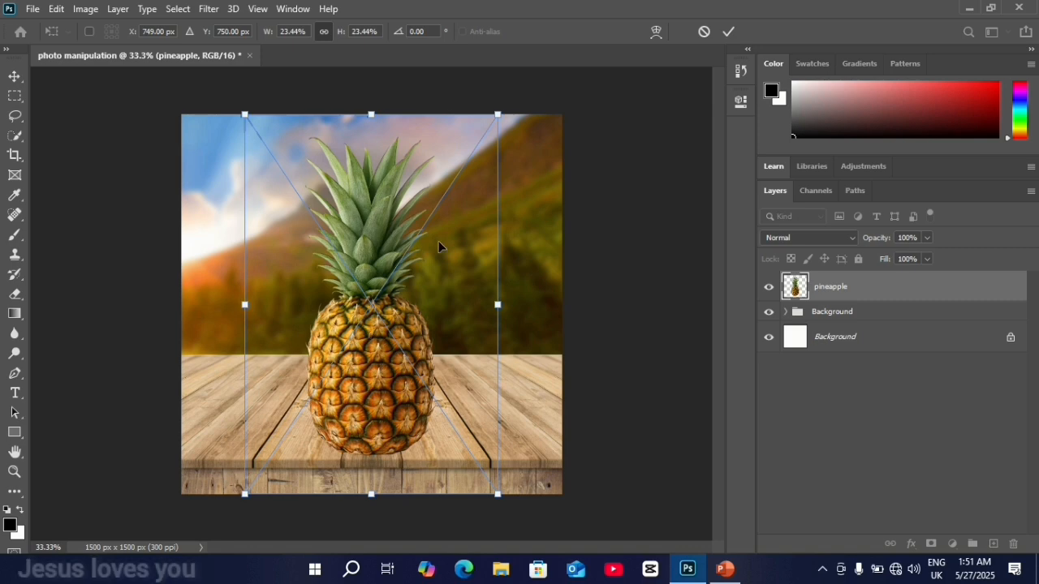
{"action": "left_click_drag", "start_coordinate": [498, 114], "coordinate": [437, 208]}
{"action": "left_click_drag", "start_coordinate": [339, 358], "coordinate": [372, 301]}
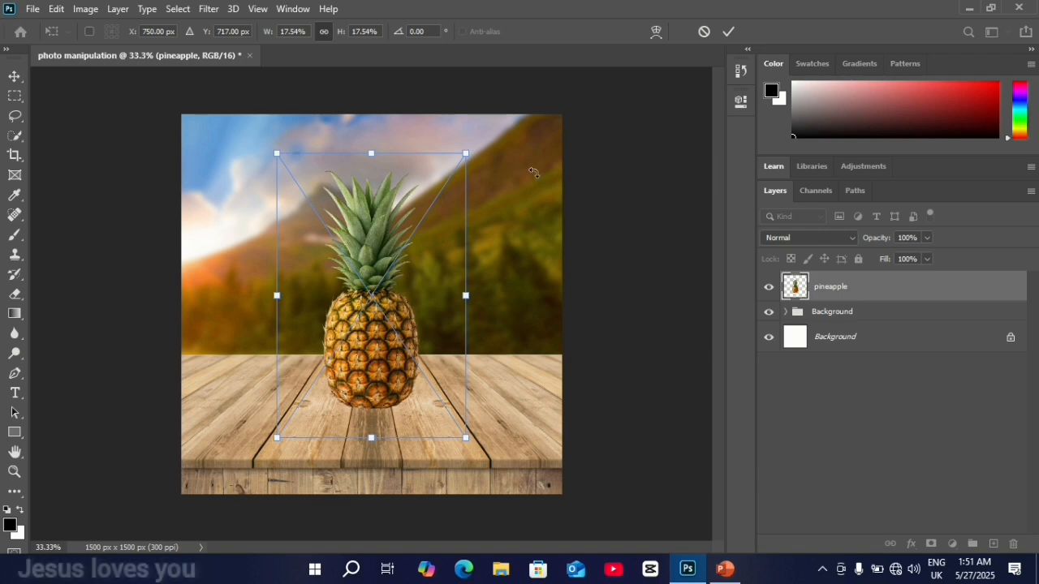
{"action": "left_click", "coordinate": [729, 32]}
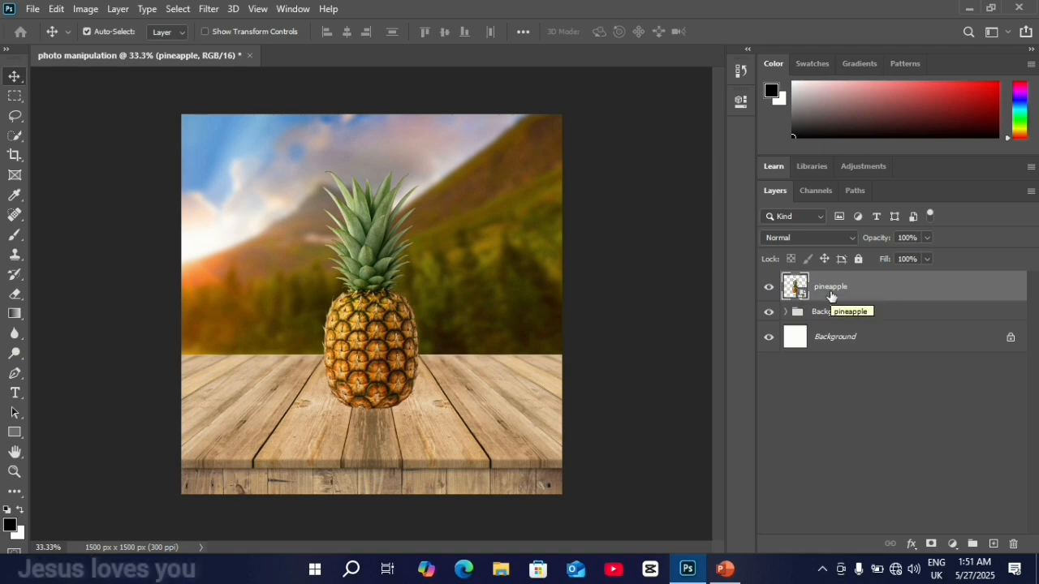
Step: Rasterize the pineapple layer and load its pixels as a selection
{"action": "right_click", "coordinate": [873, 295]}
{"action": "left_click", "coordinate": [774, 286]}
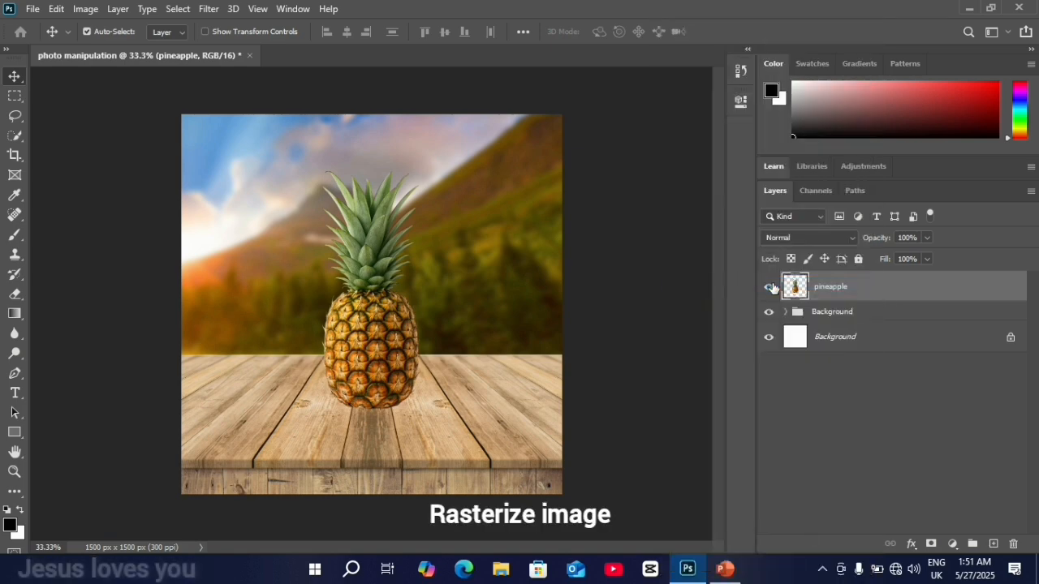
{"action": "right_click", "coordinate": [791, 288]}
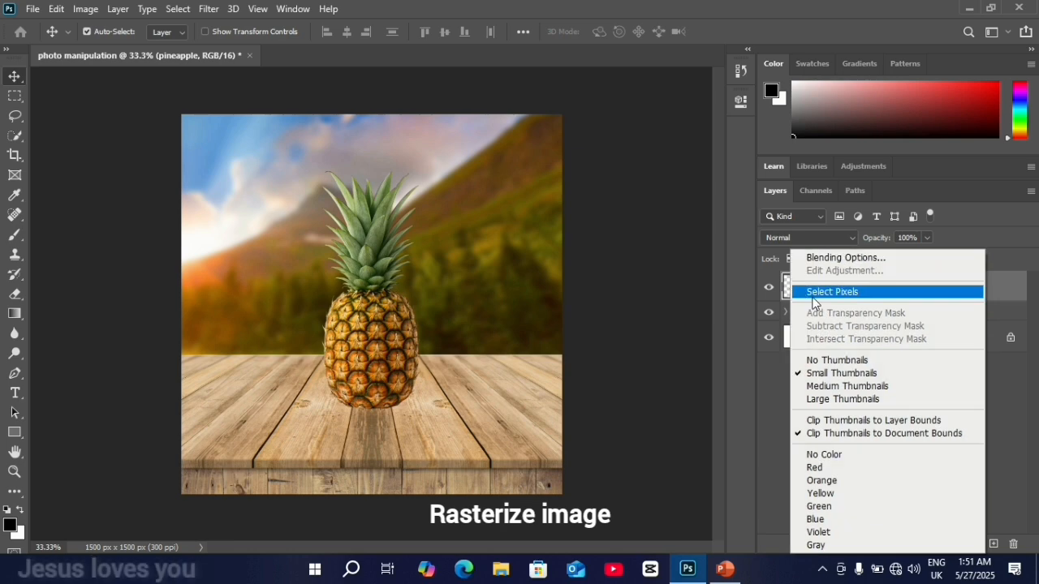
{"action": "left_click", "coordinate": [813, 292]}
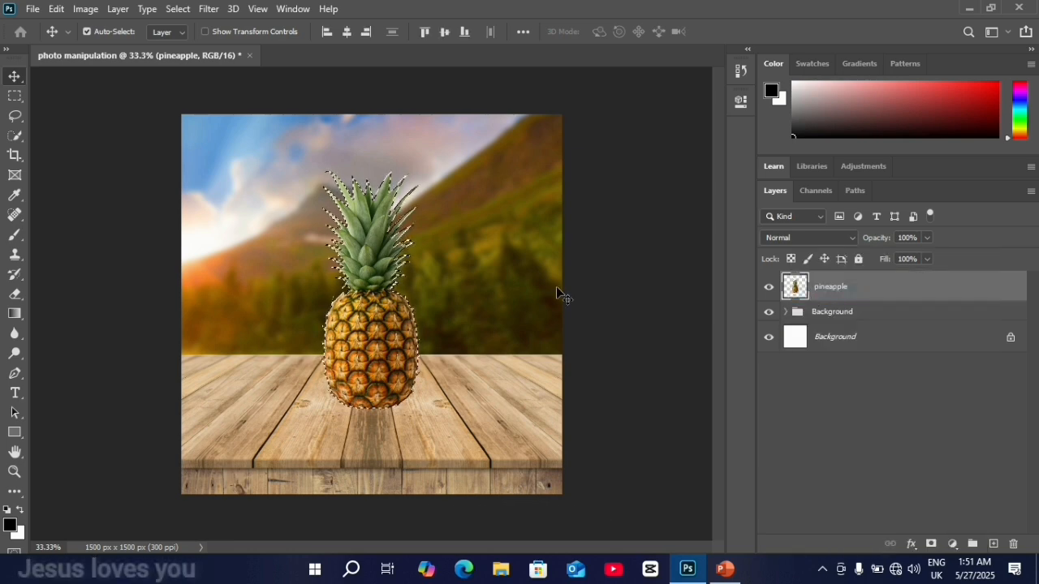
{"action": "key", "text": "ctrl+plus"}
{"action": "key", "text": "ctrl+plus"}
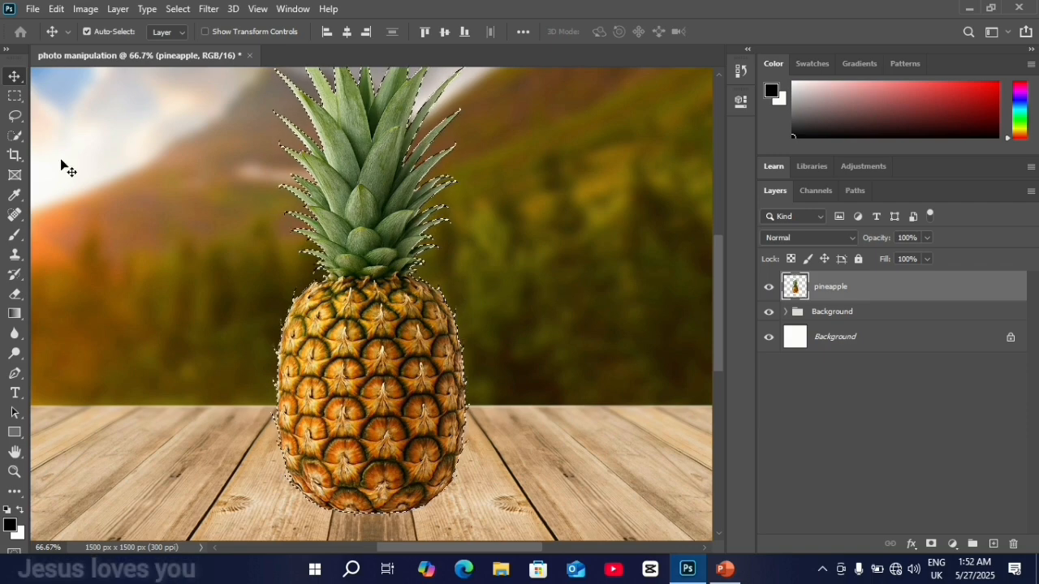
Step: Subtract the pineapple's leafy crown from the selection with the Quick Selection tool, keeping only the fruit body selected
{"action": "left_click", "coordinate": [18, 138]}
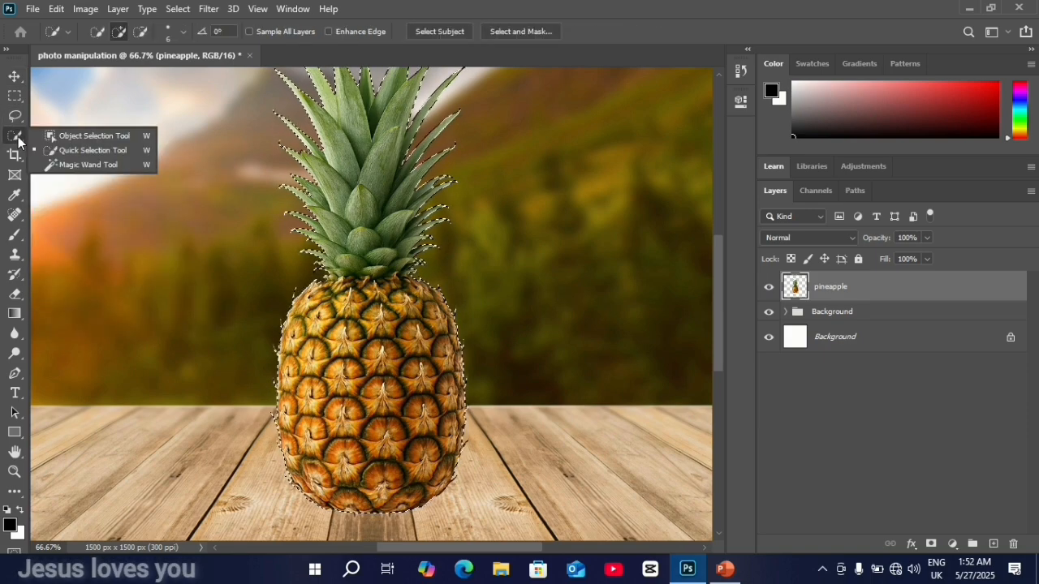
{"action": "left_click", "coordinate": [93, 151]}
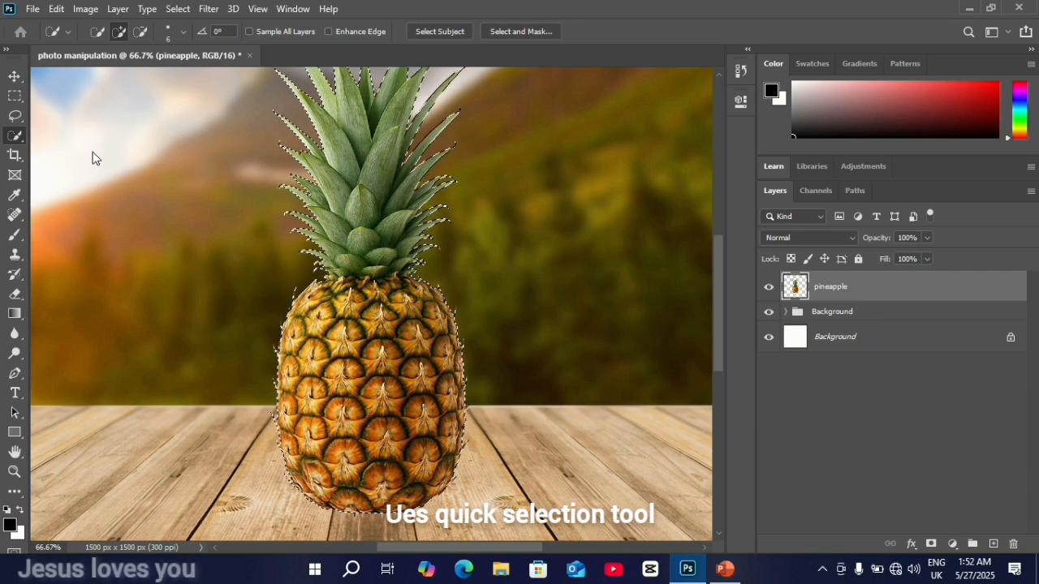
{"action": "left_click", "coordinate": [140, 31]}
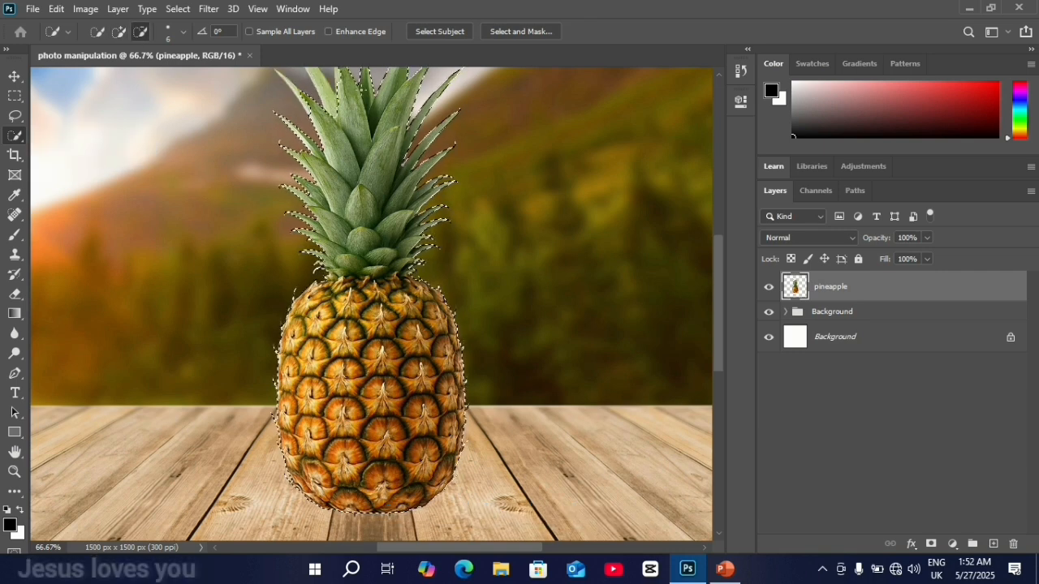
{"action": "mouse_move", "coordinate": [388, 106]}
{"action": "left_mouse_down"}
{"action": "mouse_move", "coordinate": [393, 144]}
{"action": "mouse_move", "coordinate": [422, 146]}
{"action": "mouse_move", "coordinate": [441, 201]}
{"action": "left_mouse_up"}
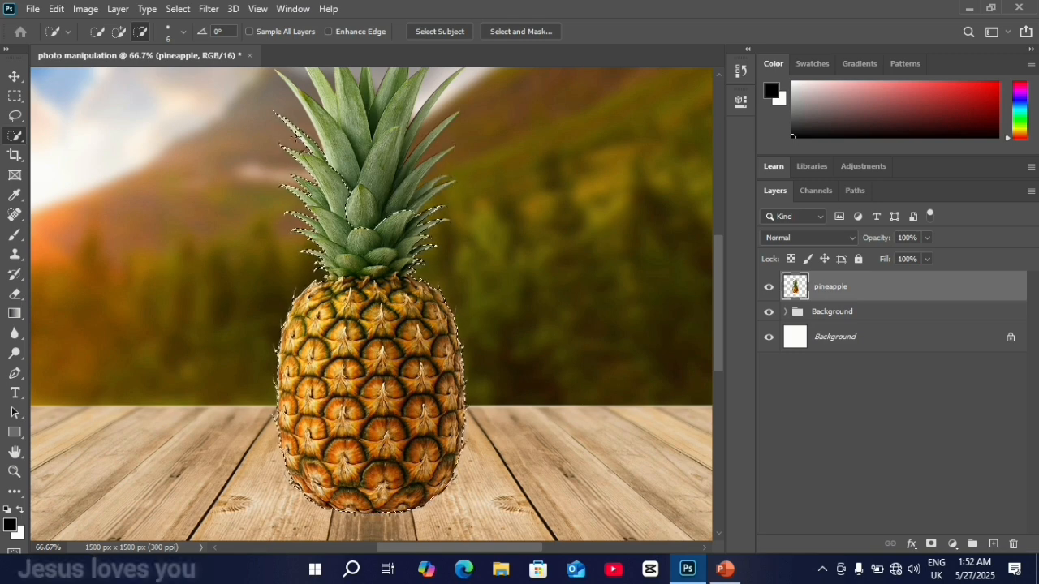
{"action": "left_click_drag", "start_coordinate": [323, 163], "coordinate": [334, 199]}
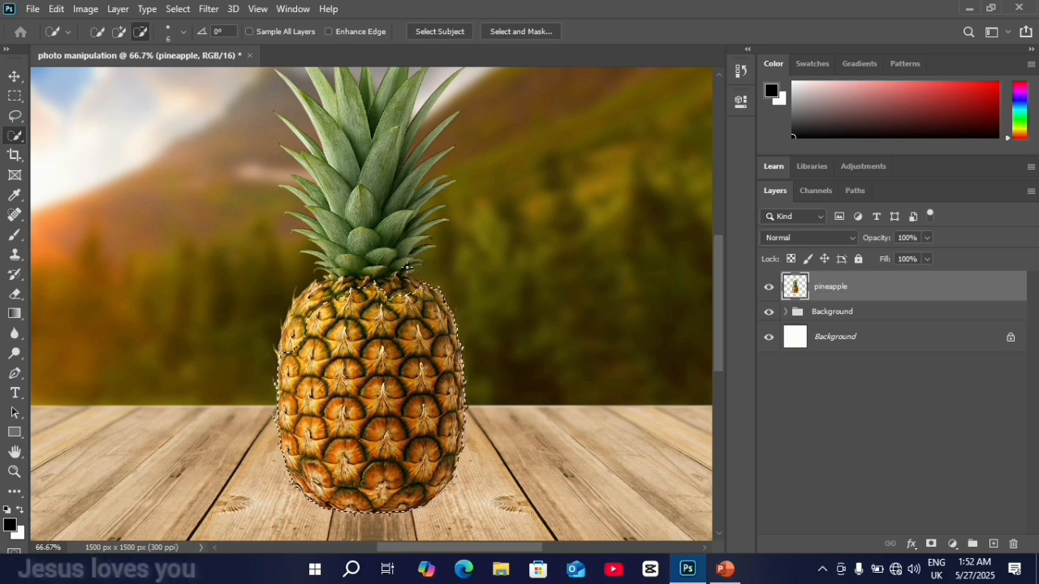
{"action": "left_click", "coordinate": [118, 32]}
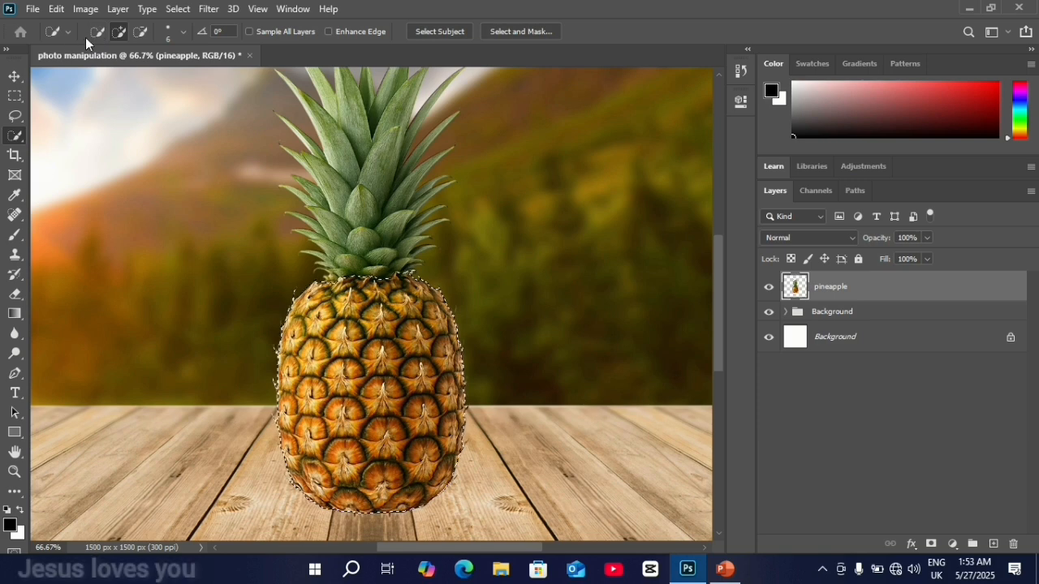
Step: Subtract the lower half of the fruit body with the Rectangular Marquee and copy the selected upper half to a new layer
{"action": "left_click", "coordinate": [16, 99]}
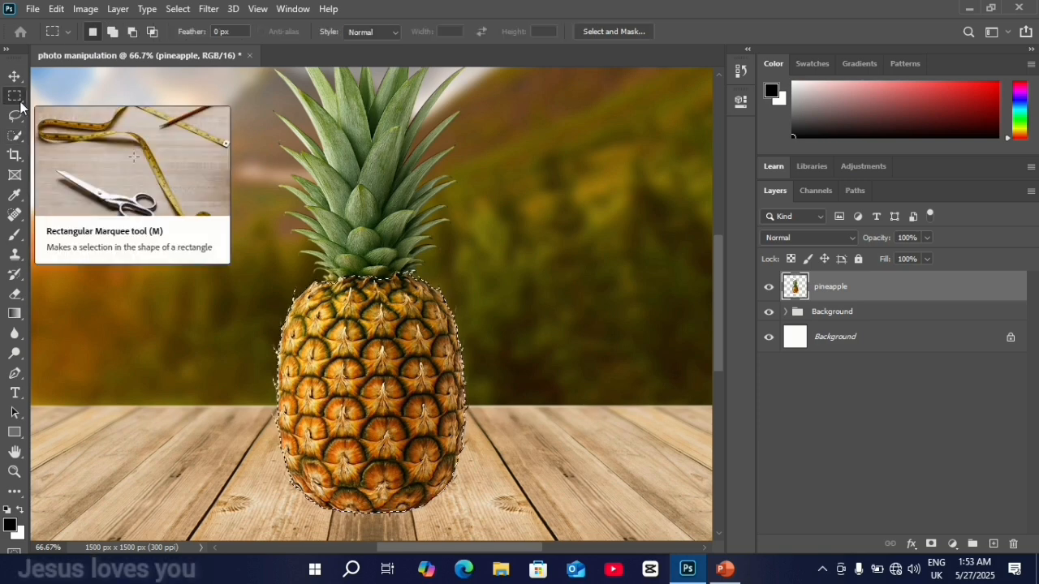
{"action": "right_click", "coordinate": [18, 98]}
{"action": "left_click", "coordinate": [78, 99]}
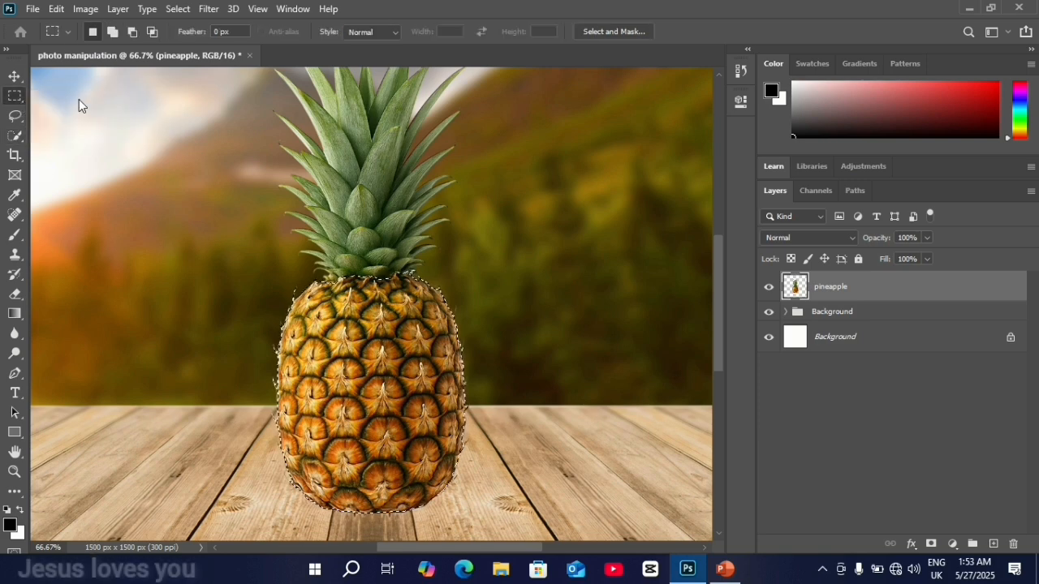
{"action": "left_click", "coordinate": [133, 31]}
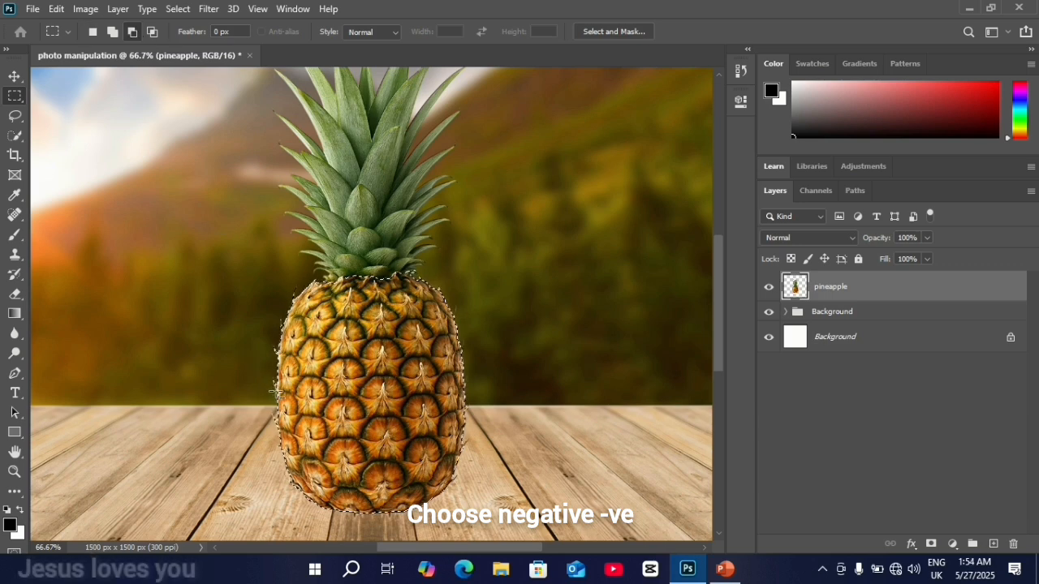
{"action": "left_click_drag", "start_coordinate": [276, 393], "coordinate": [474, 523]}
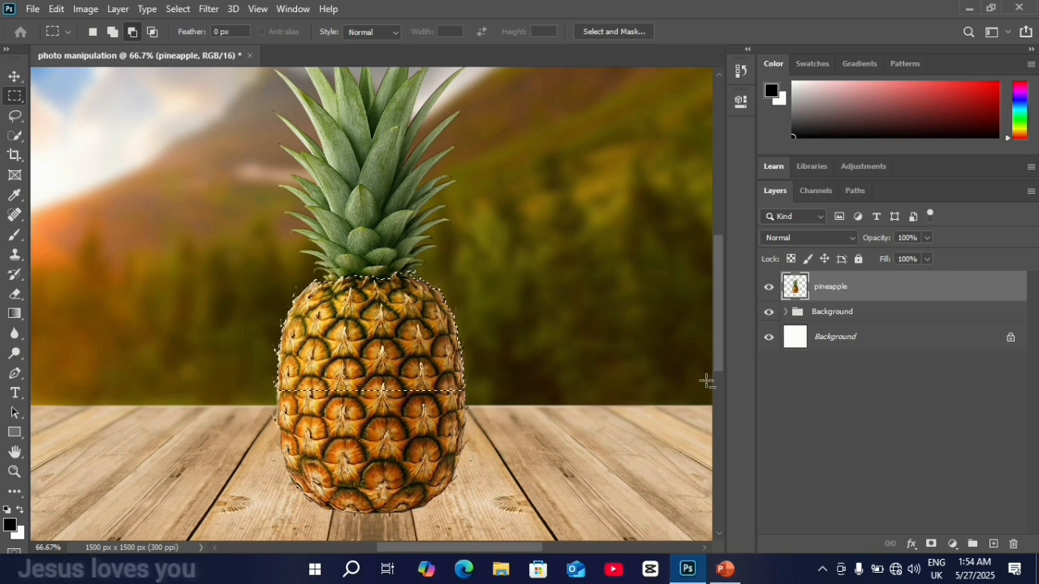
{"action": "key", "text": "ctrl+j"}
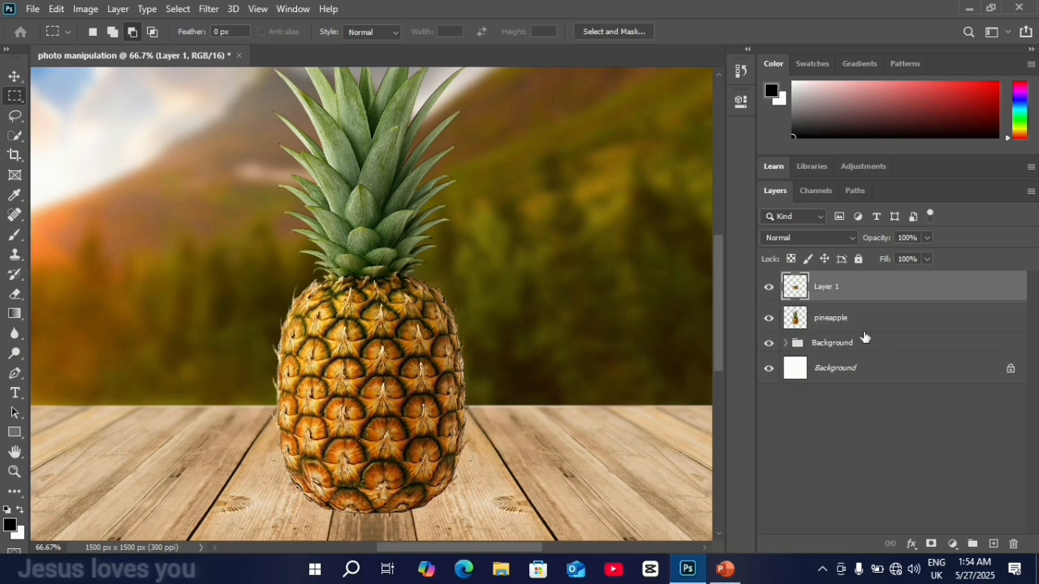
Step: Hide the pineapple layer and set the blend mode of Layer 1 to Screen
{"action": "left_click", "coordinate": [769, 318]}
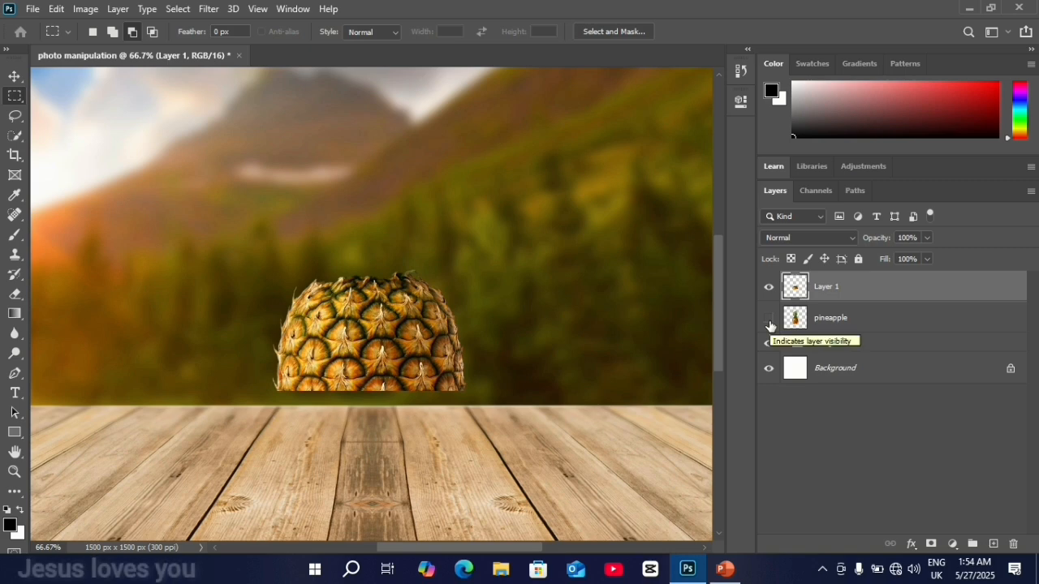
{"action": "left_click", "coordinate": [831, 238]}
{"action": "left_click", "coordinate": [801, 301]}
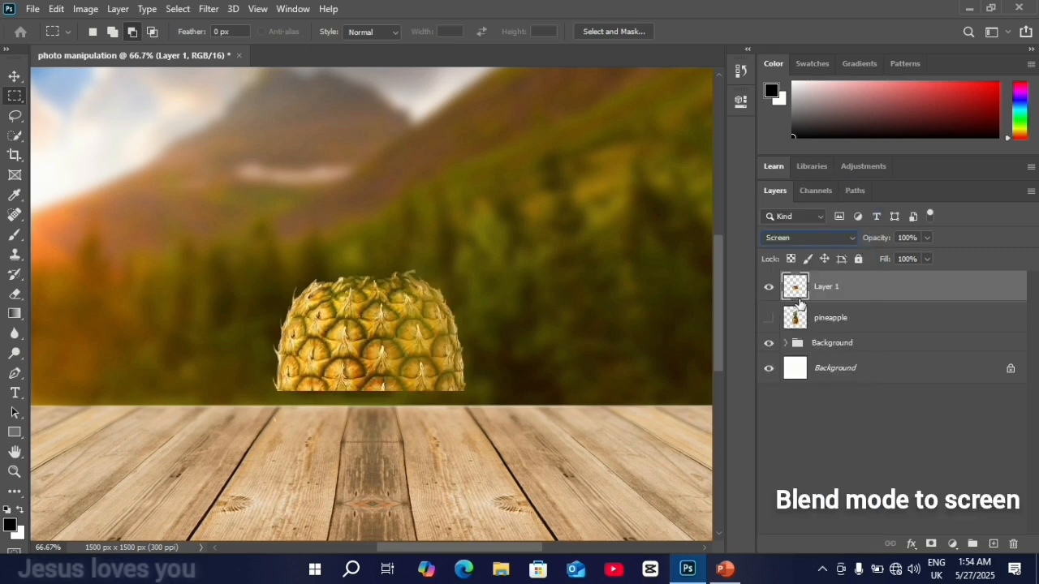
Step: Desaturate the copied upper half of the pineapple on Layer 1
{"action": "left_click", "coordinate": [13, 78]}
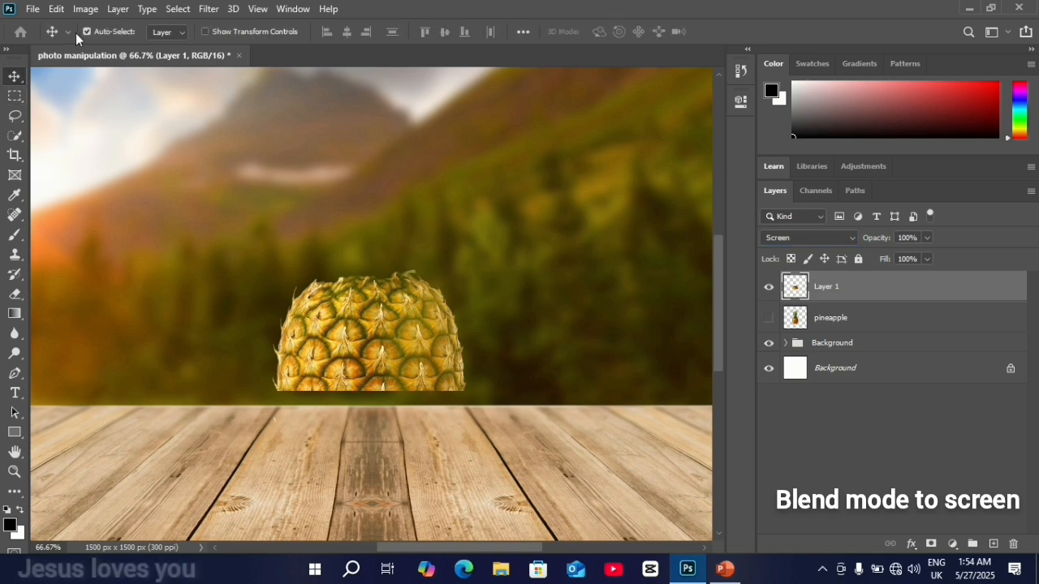
{"action": "left_click", "coordinate": [85, 10]}
{"action": "mouse_move", "coordinate": [130, 49]}
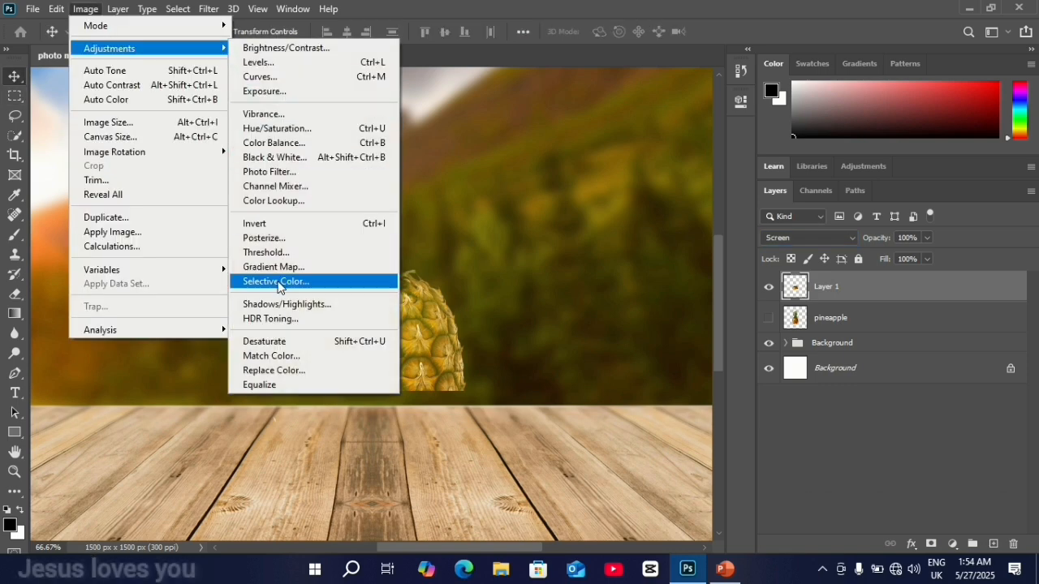
{"action": "left_click", "coordinate": [283, 345]}
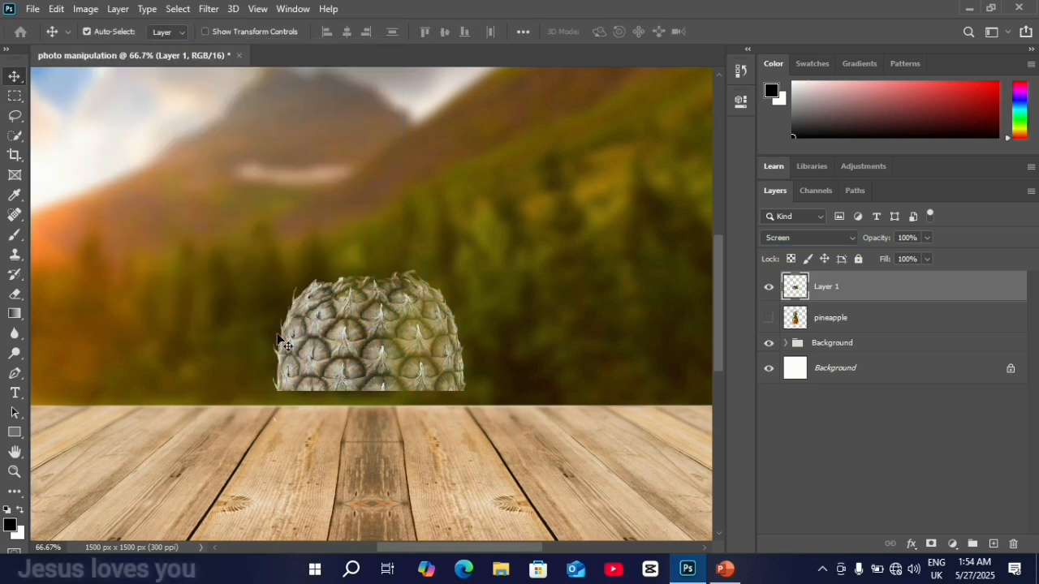
Step: Apply Levels to Layer 1 with input levels of 65 for shadows, 0.75 for midtones and 195 for highlights
{"action": "left_click", "coordinate": [89, 11]}
{"action": "mouse_move", "coordinate": [134, 51]}
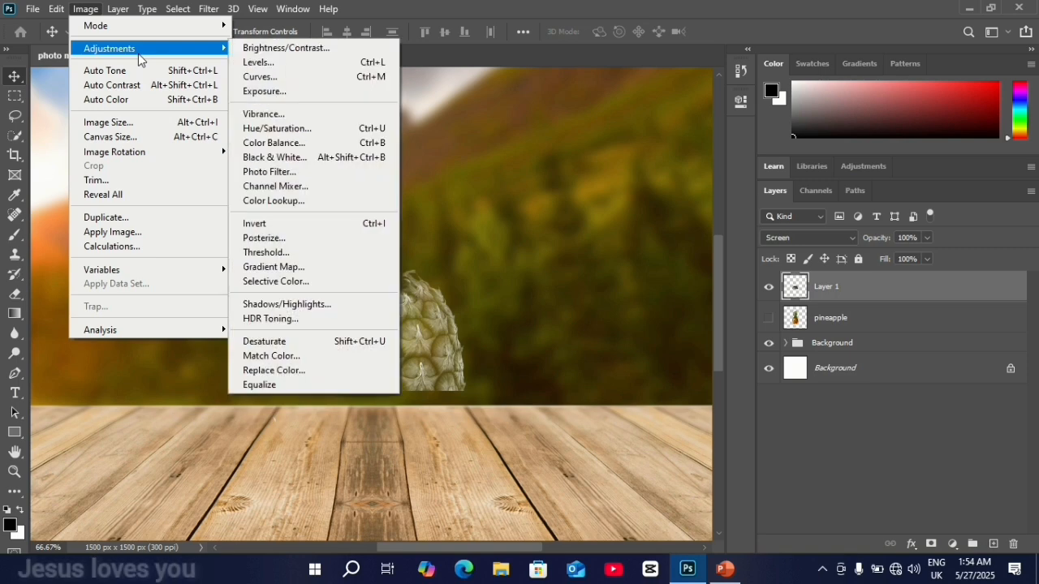
{"action": "left_click", "coordinate": [253, 65]}
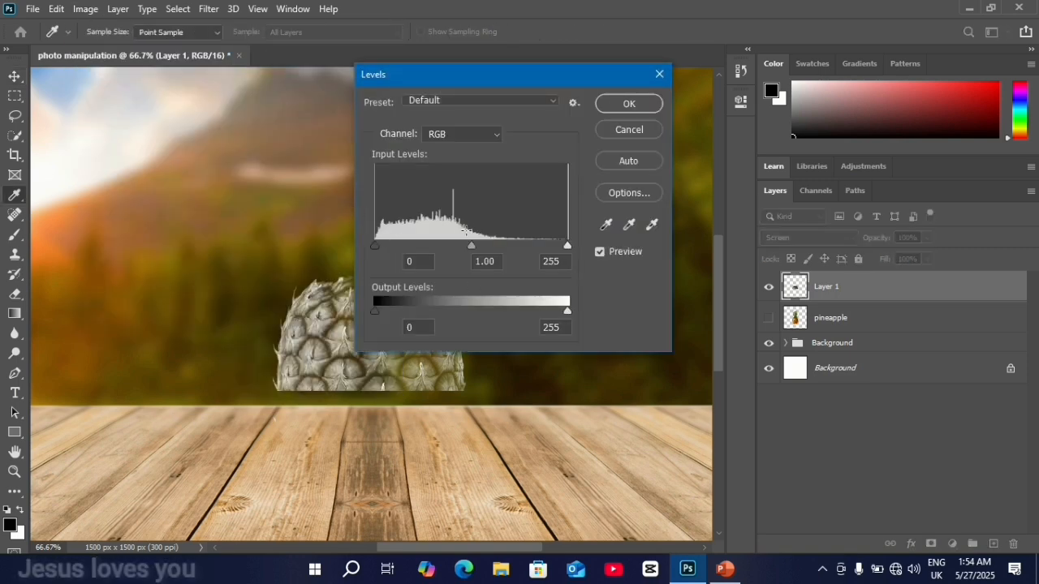
{"action": "left_click_drag", "start_coordinate": [472, 248], "coordinate": [478, 248]}
{"action": "left_click_drag", "start_coordinate": [373, 245], "coordinate": [403, 248]}
{"action": "left_click_drag", "start_coordinate": [568, 246], "coordinate": [520, 246]}
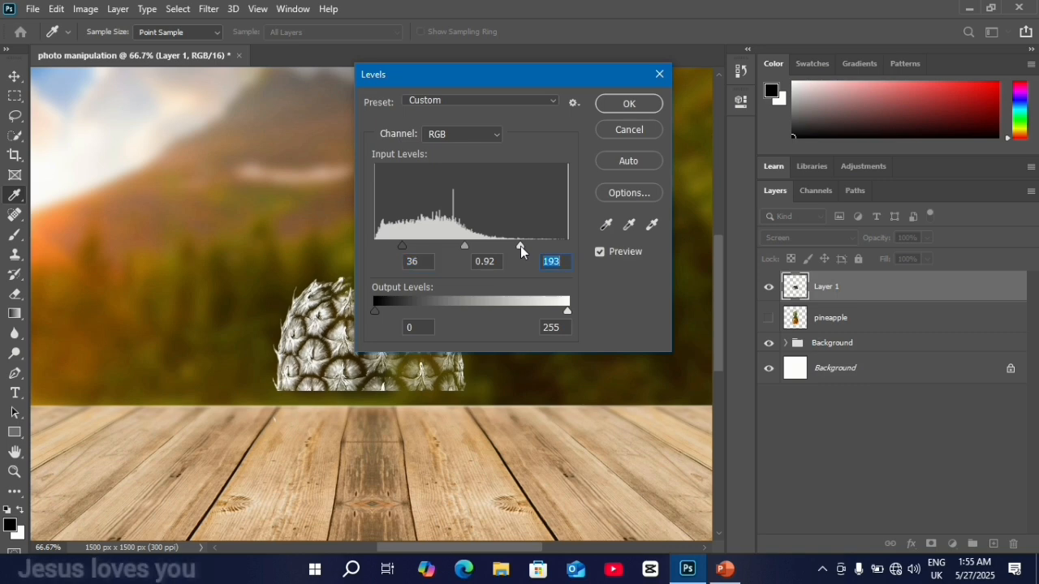
{"action": "left_click_drag", "start_coordinate": [404, 246], "coordinate": [424, 246]}
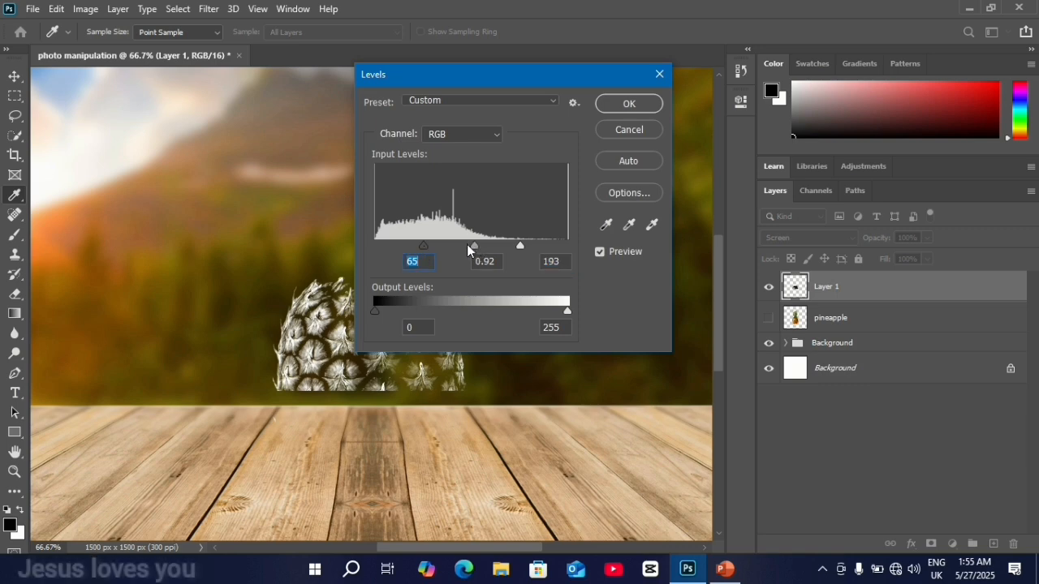
{"action": "left_click_drag", "start_coordinate": [478, 245], "coordinate": [478, 247]}
{"action": "key", "text": "Tab"}
{"action": "type", "text": "0.75"}
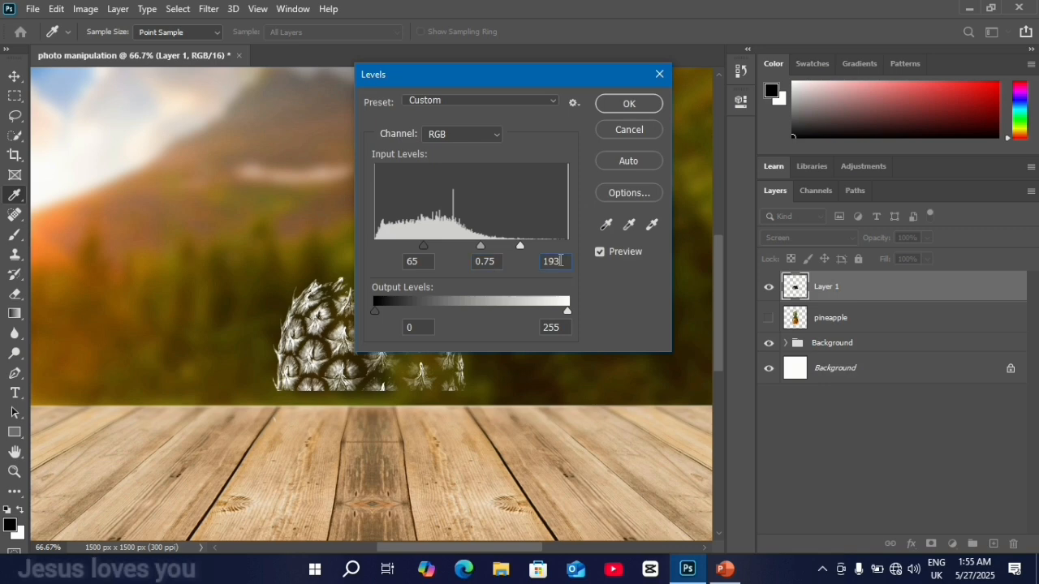
{"action": "key", "text": "BackSpace"}
{"action": "type", "text": "5"}
{"action": "left_click", "coordinate": [629, 103]}
{"action": "key", "text": "v"}
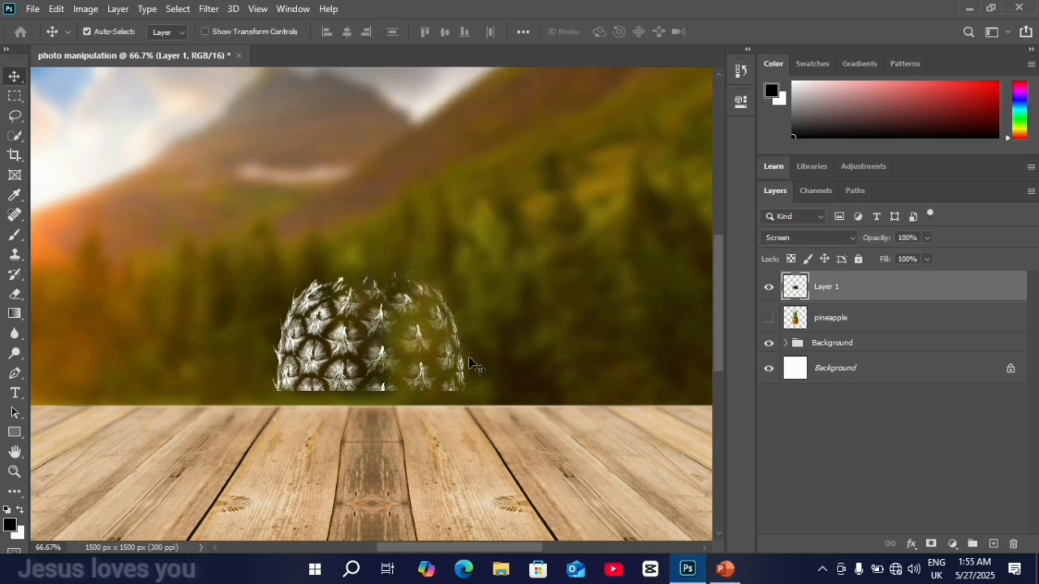
Step: Show the pineapple layer and load the pixels of Layer 1 as a selection
{"action": "left_click", "coordinate": [769, 318]}
{"action": "left_click", "coordinate": [797, 328]}
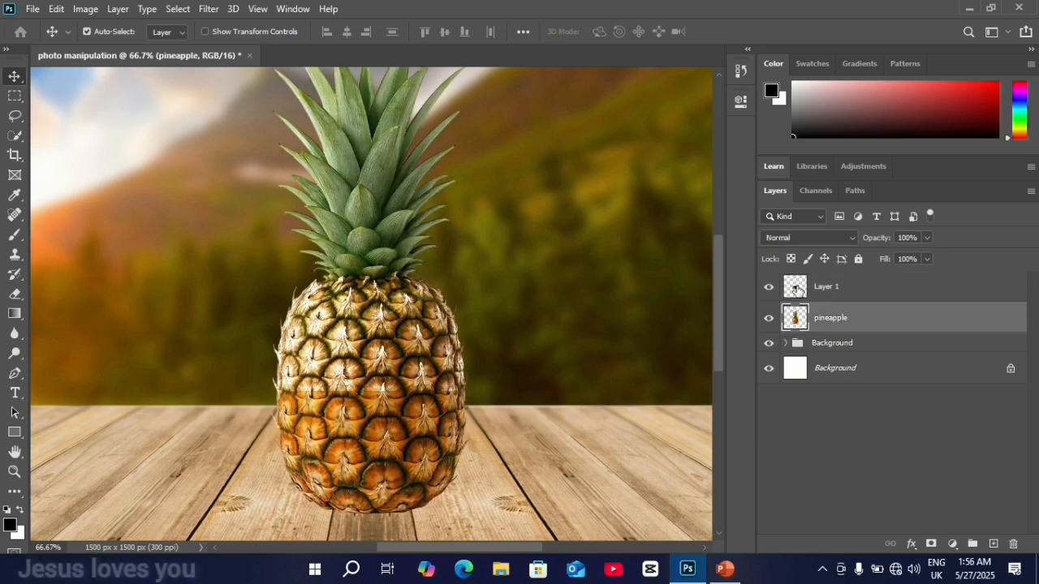
{"action": "left_click", "coordinate": [796, 286]}
{"action": "right_click", "coordinate": [795, 285]}
{"action": "left_click", "coordinate": [820, 292]}
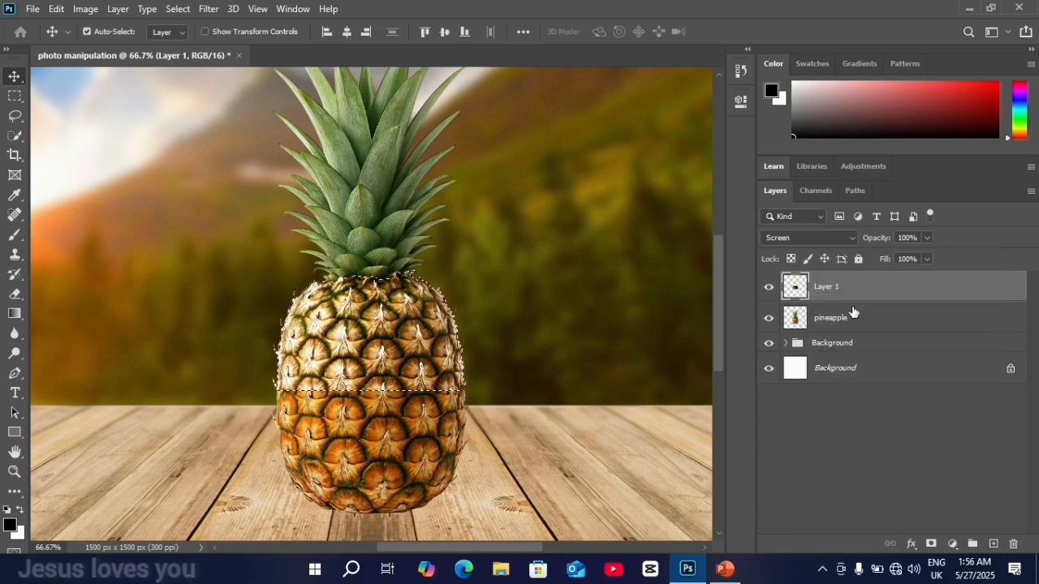
Step: Add a layer mask to the pineapple layer from the selection and invert it to hide the fruit's upper half
{"action": "left_click", "coordinate": [854, 318]}
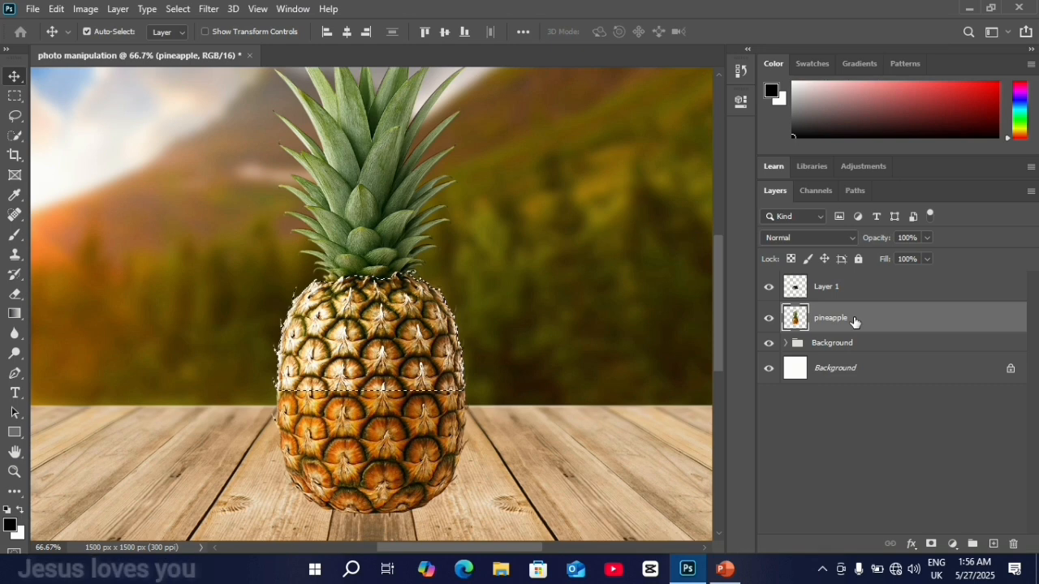
{"action": "left_click", "coordinate": [931, 544]}
{"action": "key", "text": "ctrl+i"}
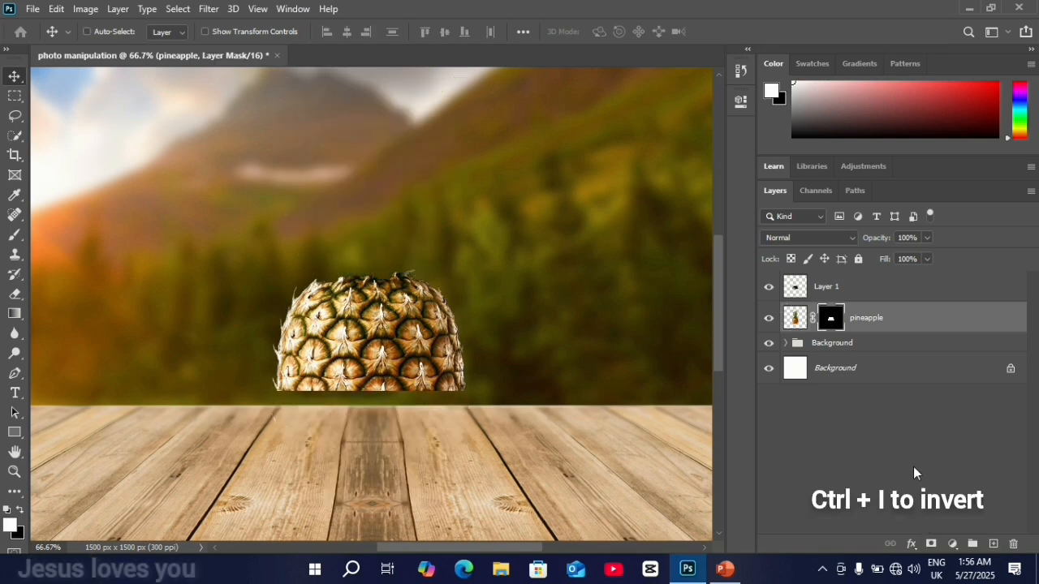
{"action": "key", "text": "ctrl+i"}
{"action": "left_click", "coordinate": [823, 385]}
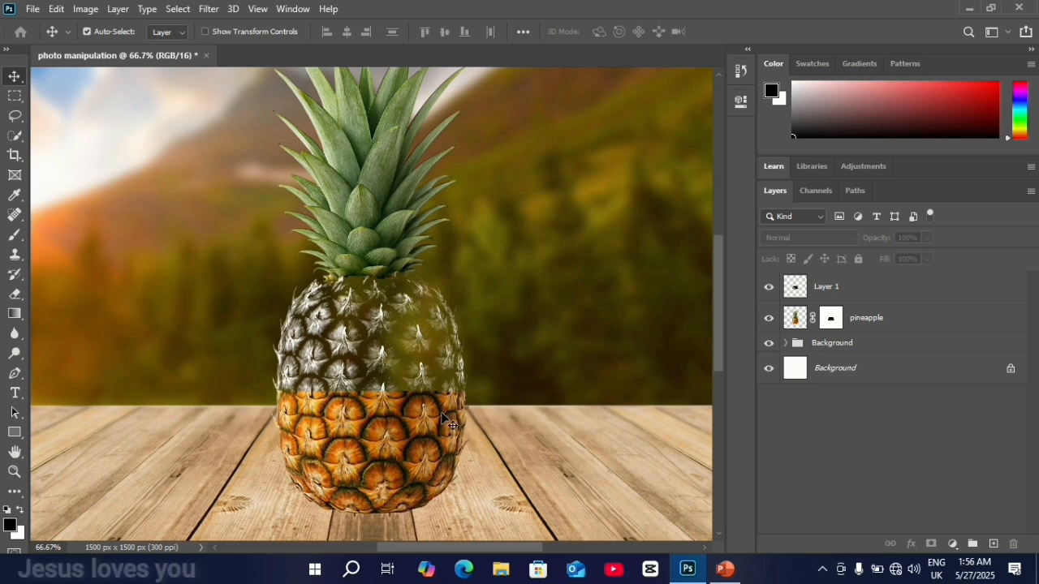
{"action": "left_click", "coordinate": [444, 420]}
{"action": "left_click", "coordinate": [818, 400]}
Step: Place pine-mid.png as an embedded image directly above the pineapple layer
{"action": "left_click", "coordinate": [904, 313]}
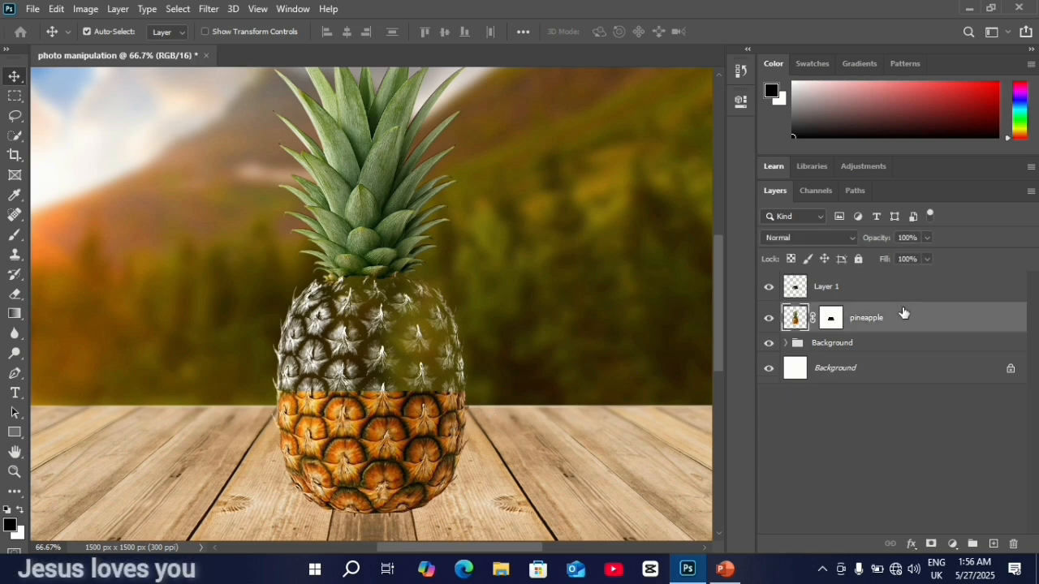
{"action": "left_click", "coordinate": [33, 8]}
{"action": "left_click", "coordinate": [68, 312]}
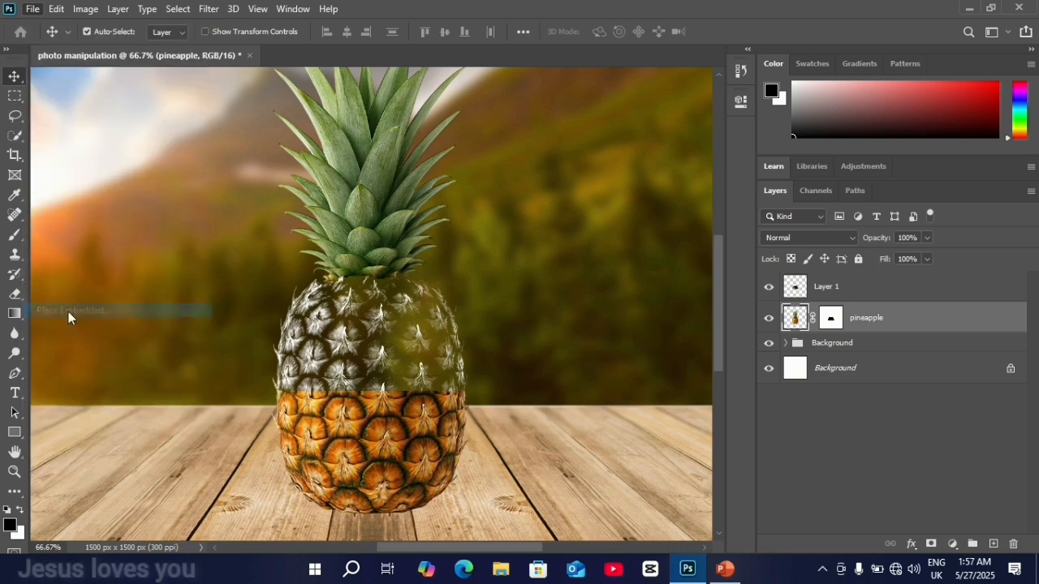
{"action": "left_click", "coordinate": [270, 234]}
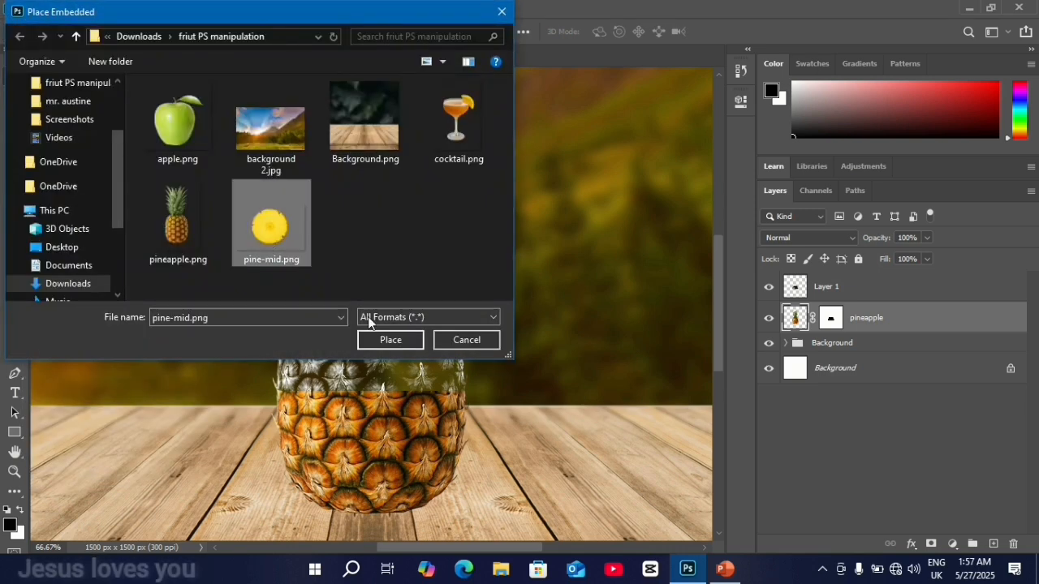
{"action": "left_click", "coordinate": [381, 341]}
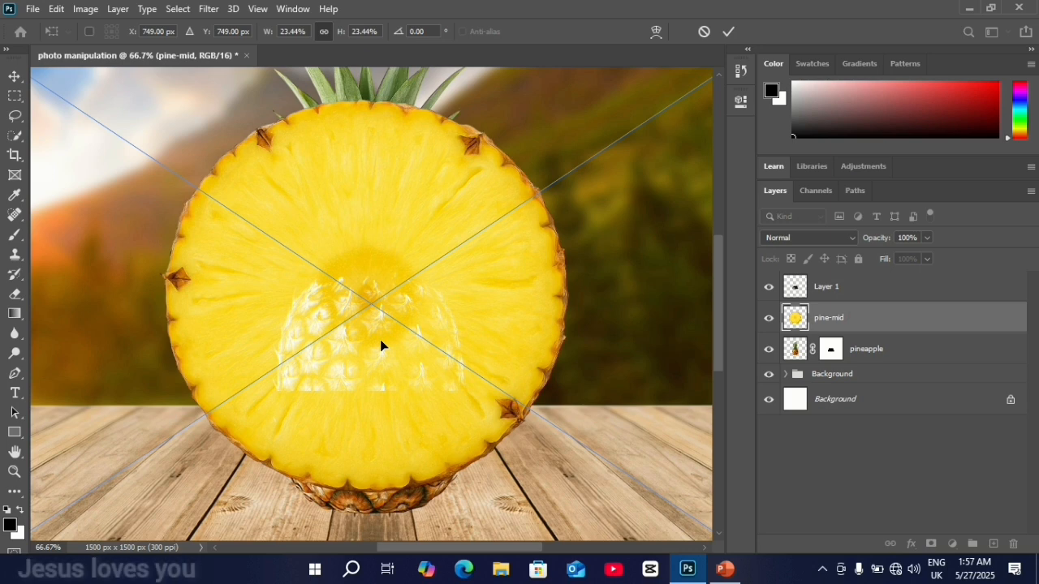
Step: Flatten and shrink the pine-mid slice to about 10.67% width and 2.49% height, and place it over the pineapple's cut
{"action": "key", "text": "ctrl+minus"}
{"action": "key", "text": "ctrl+minus"}
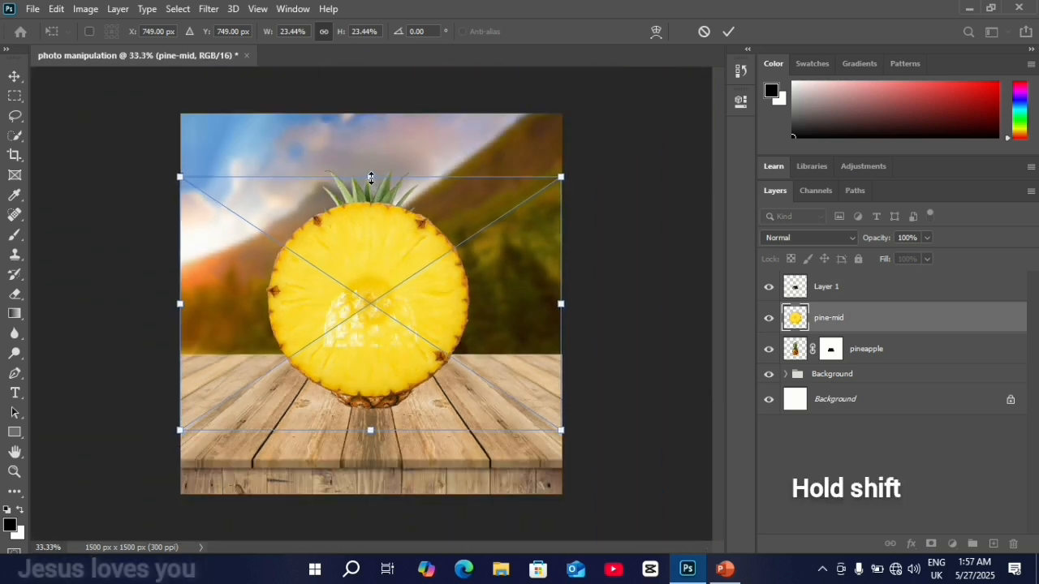
{"action": "left_click_drag", "start_coordinate": [371, 183], "coordinate": [408, 372]}
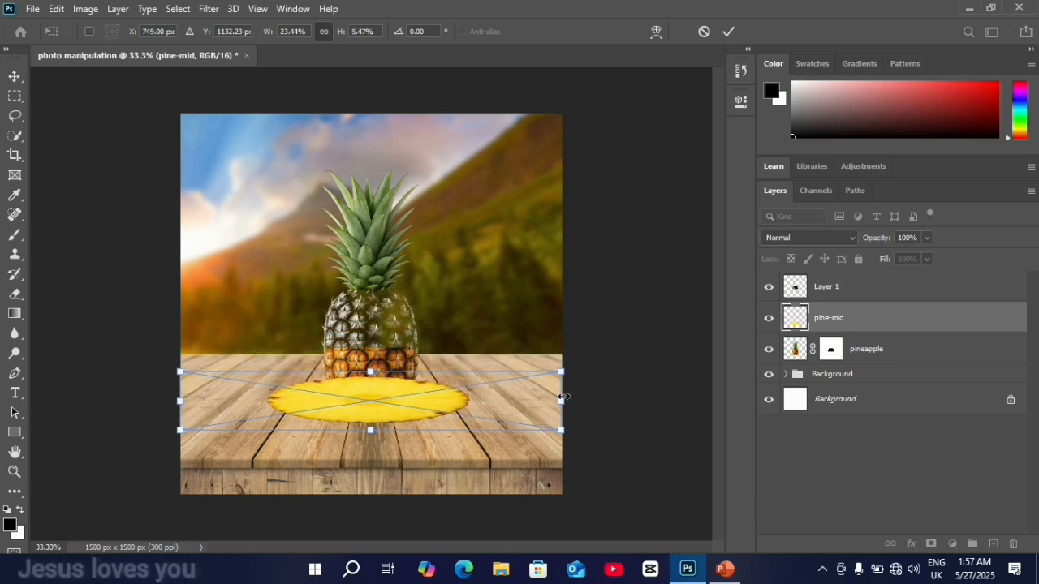
{"action": "left_click_drag", "start_coordinate": [563, 400], "coordinate": [357, 414]}
{"action": "left_click_drag", "start_coordinate": [268, 401], "coordinate": [370, 351]}
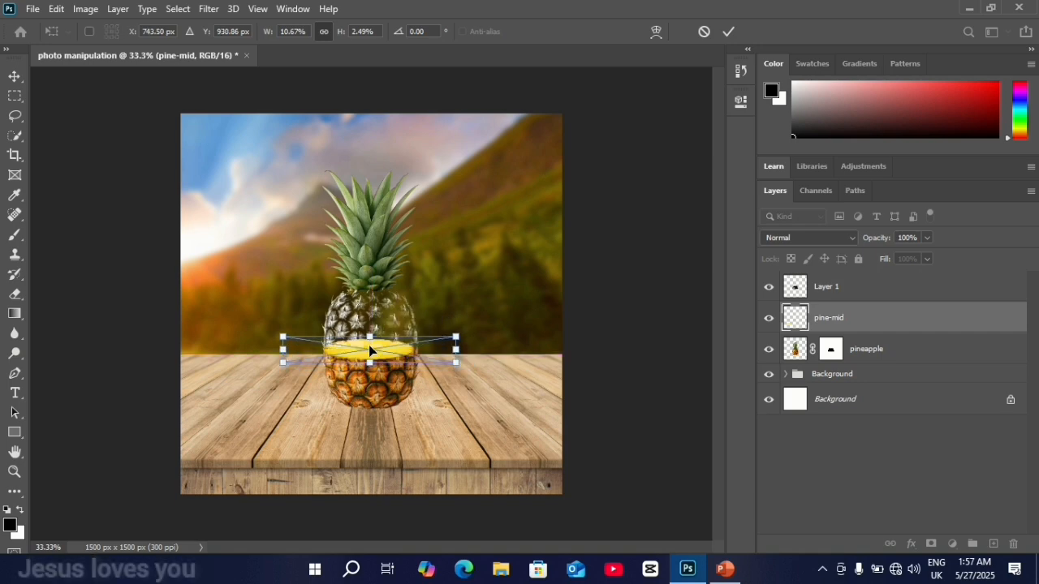
Step: Widen the pine-mid slice to about 11% so it meets both edges of the pineapple, and apply the transform
{"action": "key", "text": "ctrl+minus"}
{"action": "key", "text": "ctrl+plus"}
{"action": "key", "text": "ctrl+plus"}
{"action": "key", "text": "ctrl+plus"}
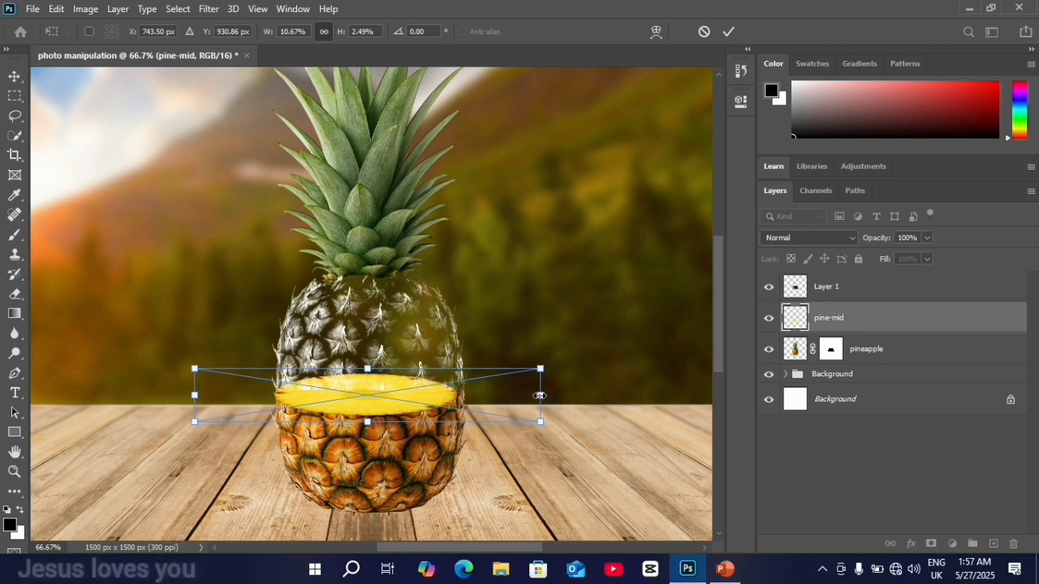
{"action": "left_click_drag", "start_coordinate": [543, 395], "coordinate": [550, 394]}
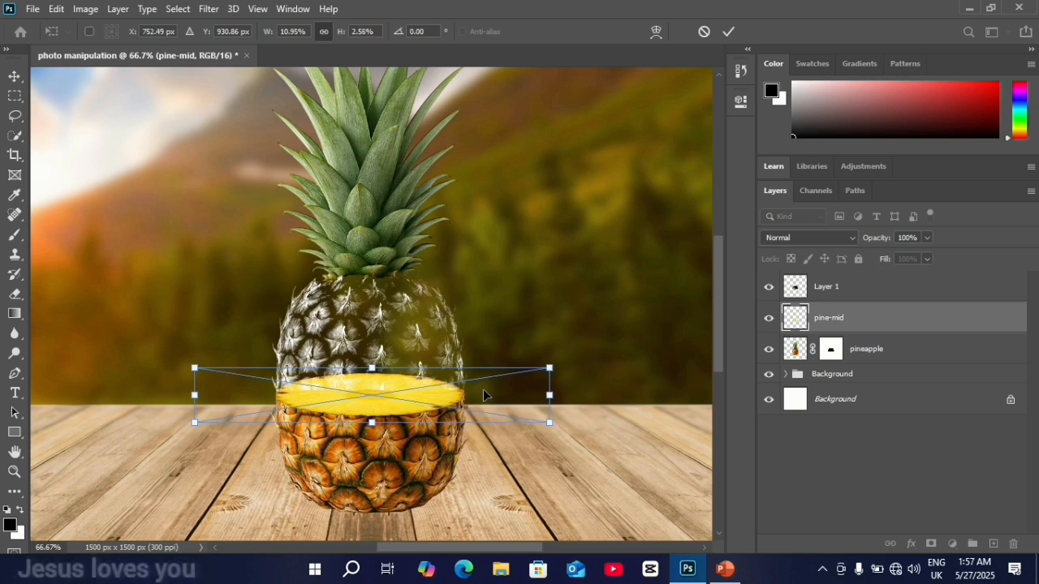
{"action": "left_click_drag", "start_coordinate": [195, 395], "coordinate": [194, 395]}
{"action": "left_click", "coordinate": [728, 31]}
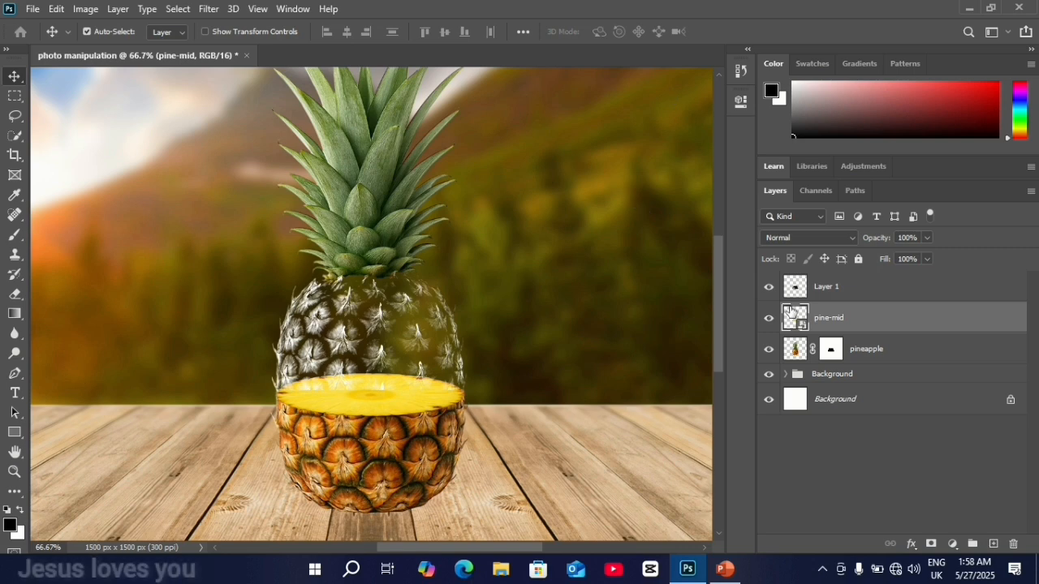
Step: Warp Layer 1 so its lower edge curves down in front of the slice, adjust its lower corners, and apply the warp
{"action": "left_click", "coordinate": [807, 290]}
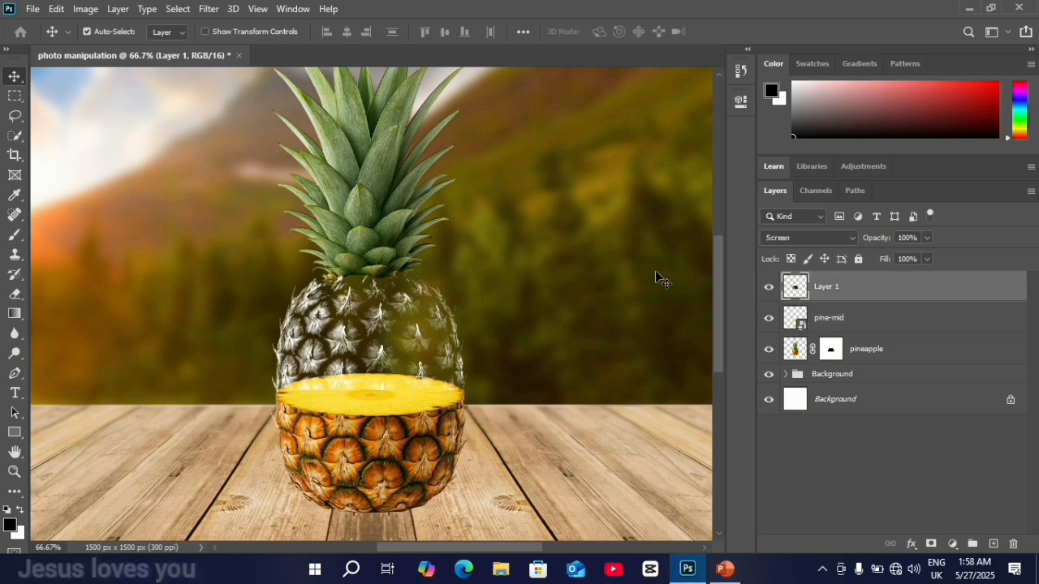
{"action": "key", "text": "ctrl+t"}
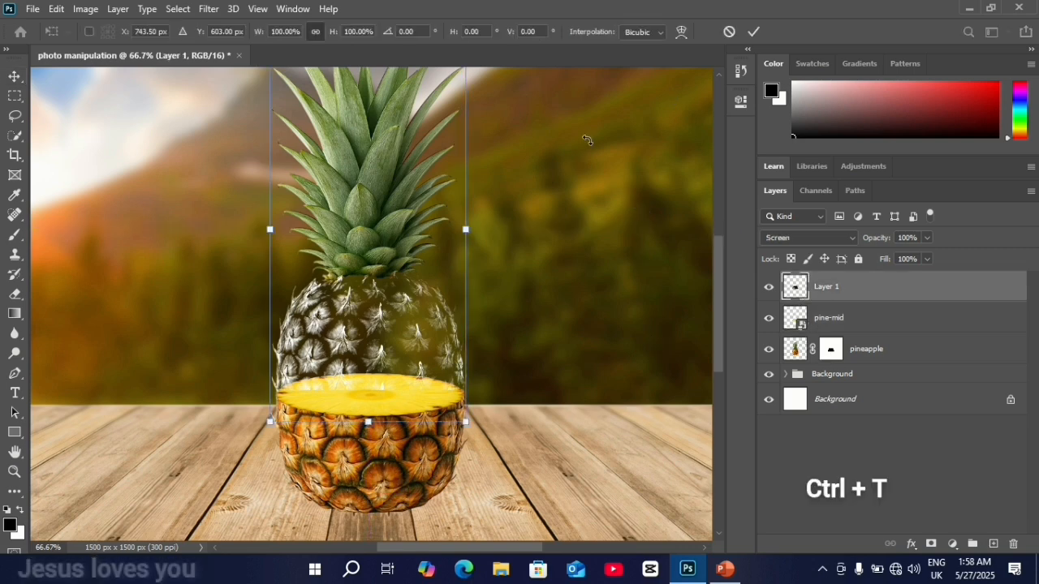
{"action": "left_click", "coordinate": [678, 31]}
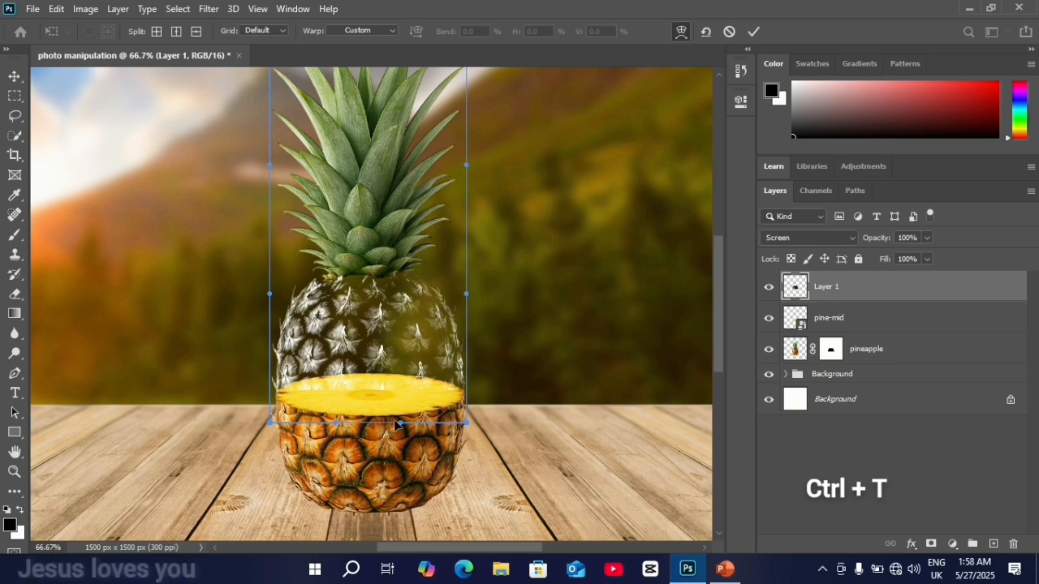
{"action": "left_click_drag", "start_coordinate": [402, 427], "coordinate": [399, 479]}
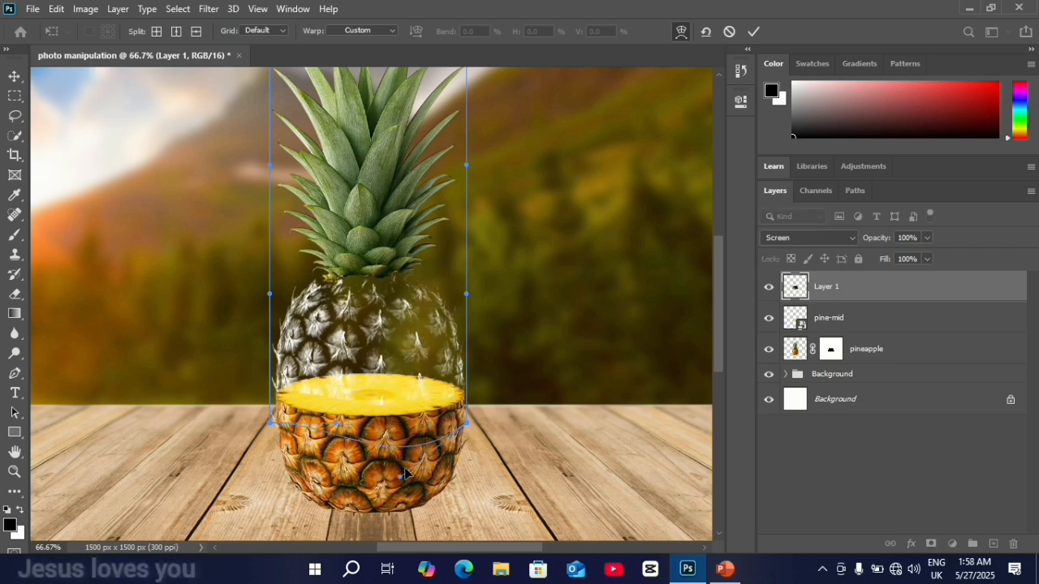
{"action": "left_click_drag", "start_coordinate": [467, 423], "coordinate": [465, 422]}
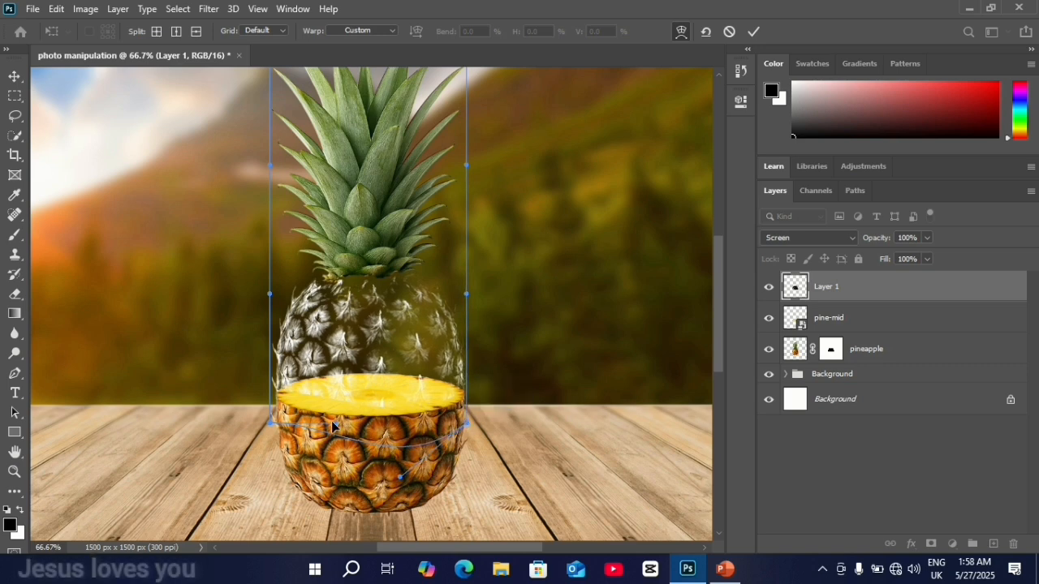
{"action": "left_click_drag", "start_coordinate": [335, 448], "coordinate": [309, 479]}
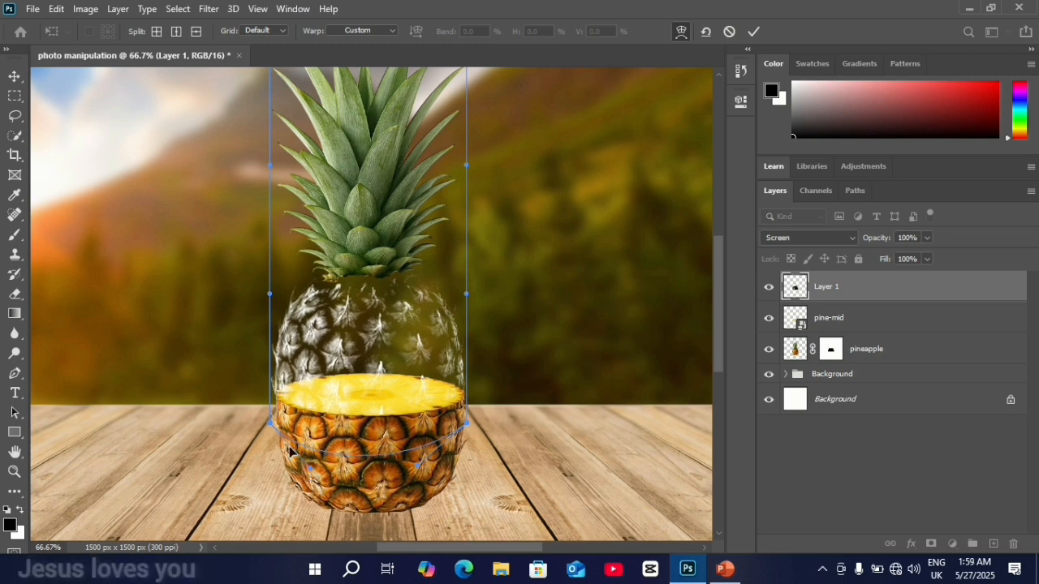
{"action": "left_click_drag", "start_coordinate": [268, 428], "coordinate": [273, 432]}
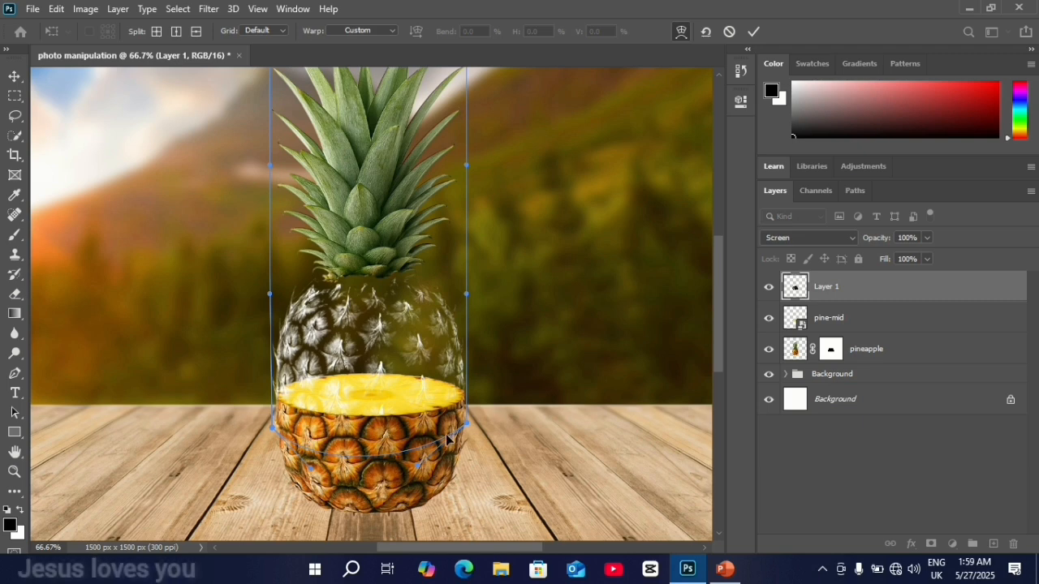
{"action": "left_click_drag", "start_coordinate": [466, 421], "coordinate": [466, 428]}
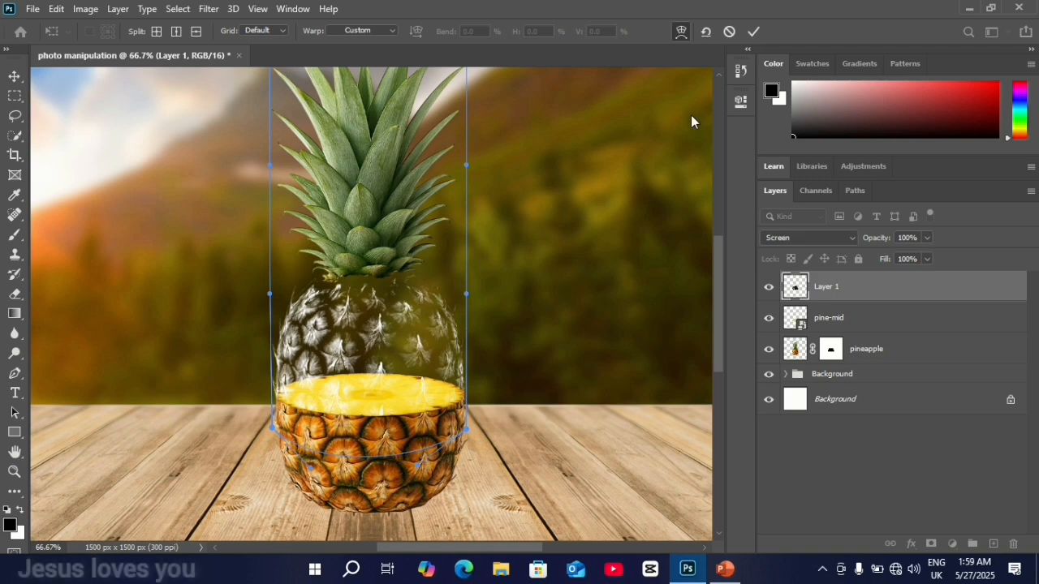
{"action": "left_click", "coordinate": [752, 33]}
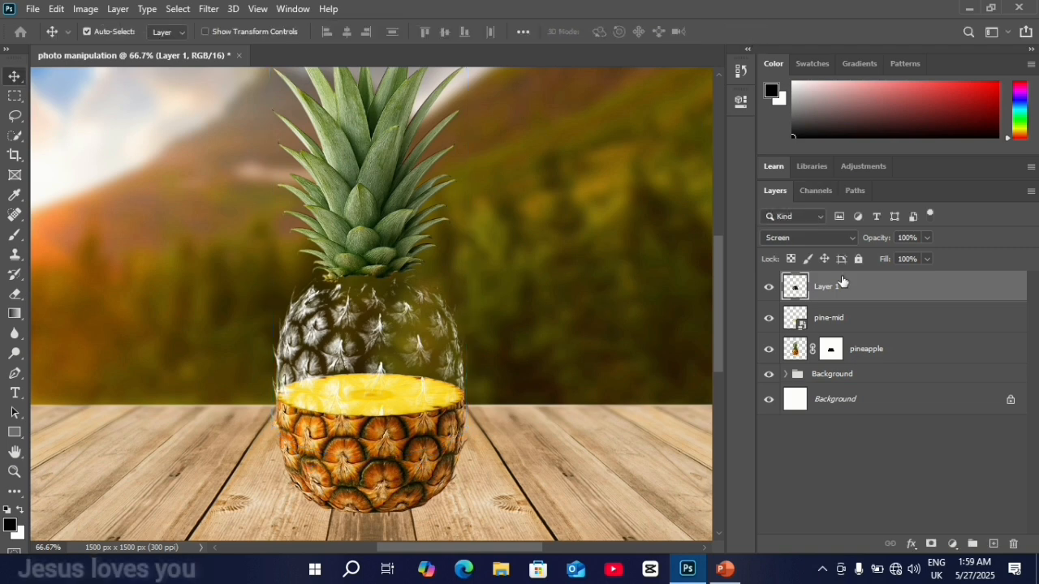
Step: Place apple.png as an embedded image directly above the pine-mid layer
{"action": "left_click", "coordinate": [852, 326]}
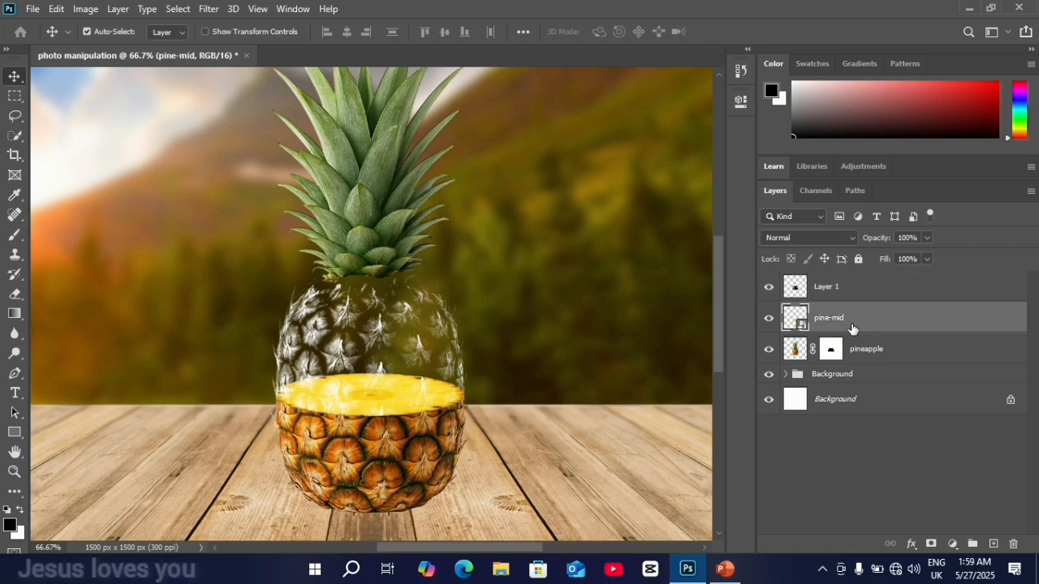
{"action": "left_click", "coordinate": [34, 9]}
{"action": "left_click", "coordinate": [86, 309]}
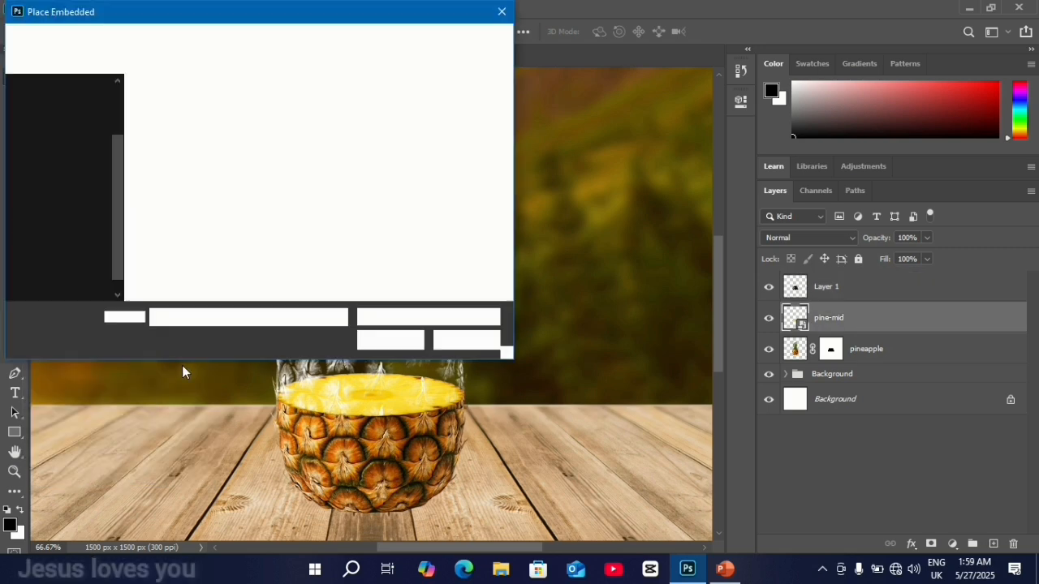
{"action": "left_click", "coordinate": [159, 135]}
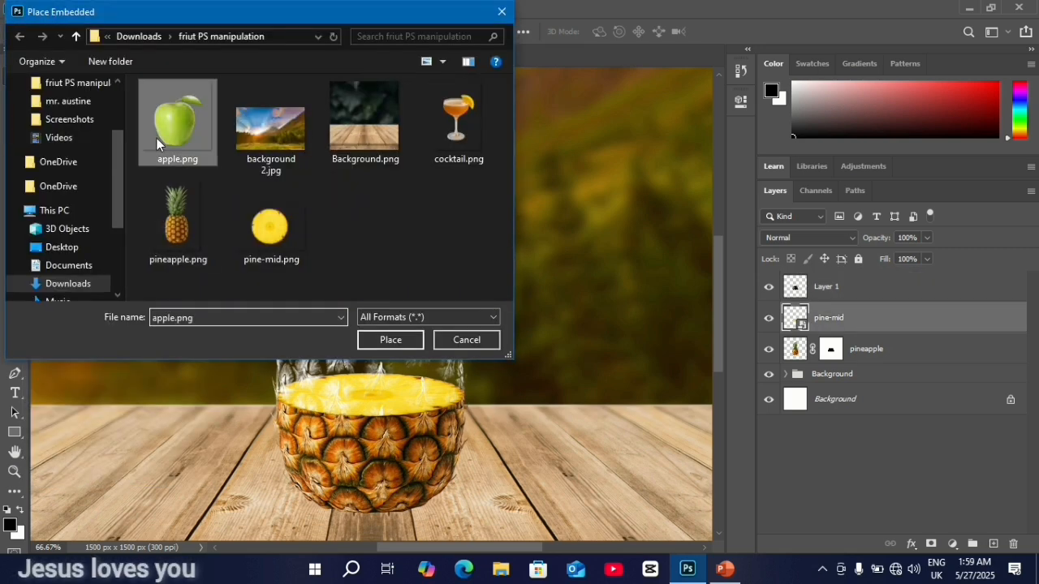
{"action": "left_click", "coordinate": [391, 340]}
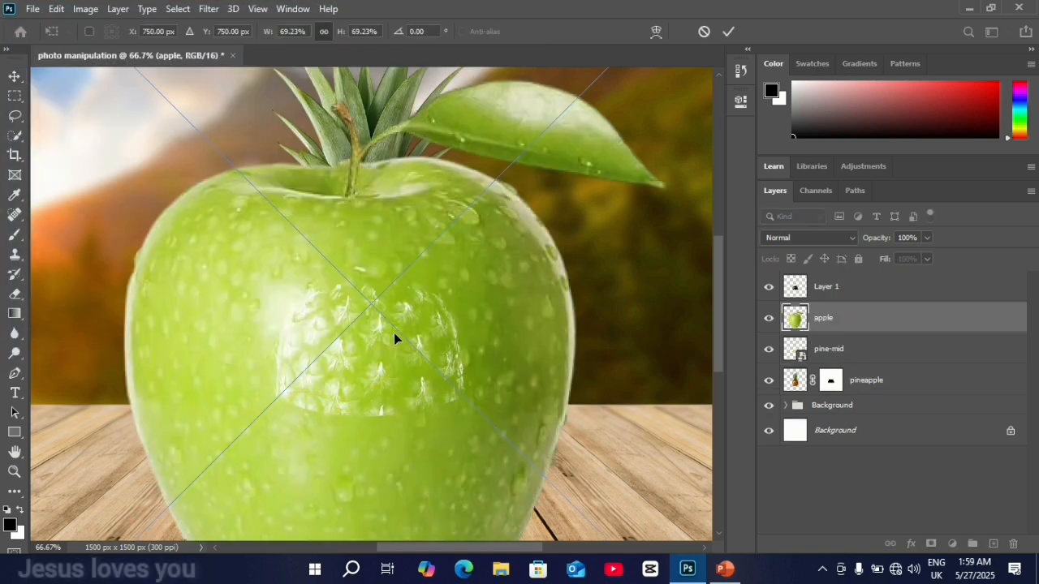
Step: Scale the apple to about 9.33% and position it on the slice inside the glass-like half of the pineapple
{"action": "key", "text": "ctrl+minus"}
{"action": "key", "text": "ctrl+minus"}
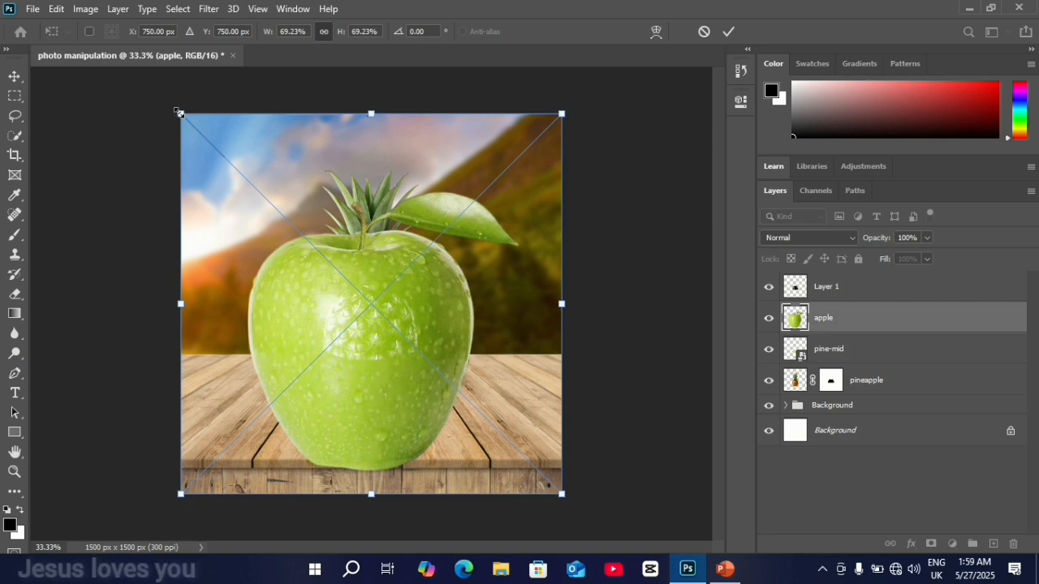
{"action": "left_click_drag", "start_coordinate": [179, 113], "coordinate": [511, 381]}
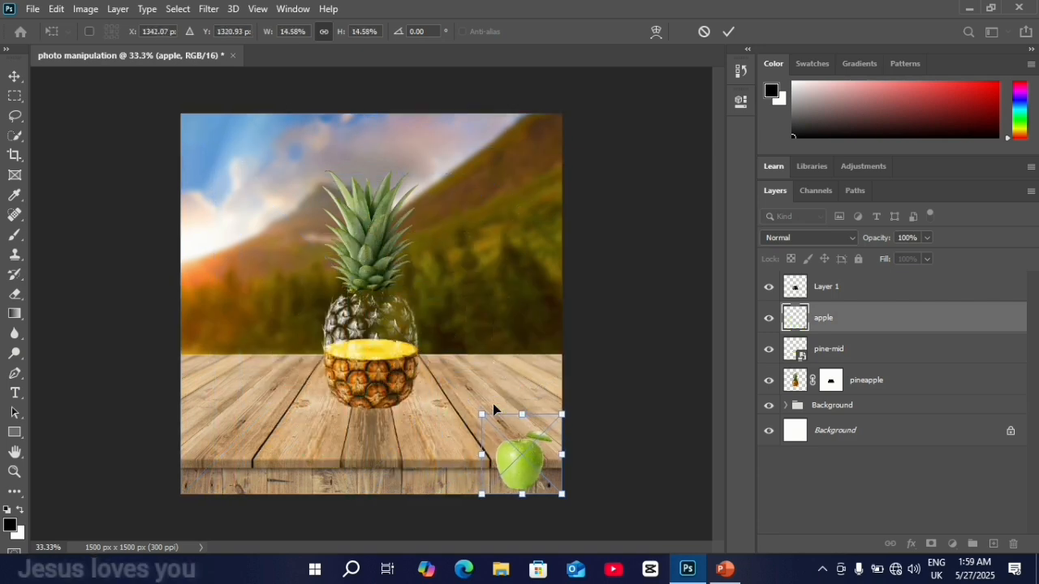
{"action": "left_click_drag", "start_coordinate": [532, 451], "coordinate": [388, 323]}
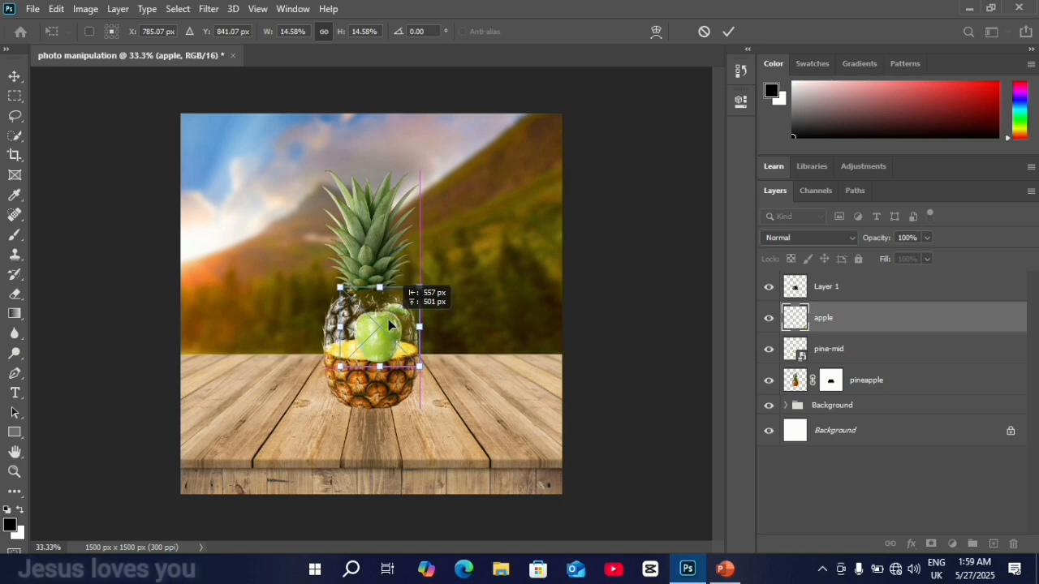
{"action": "left_click_drag", "start_coordinate": [340, 288], "coordinate": [373, 332]}
{"action": "key", "text": "ctrl+plus"}
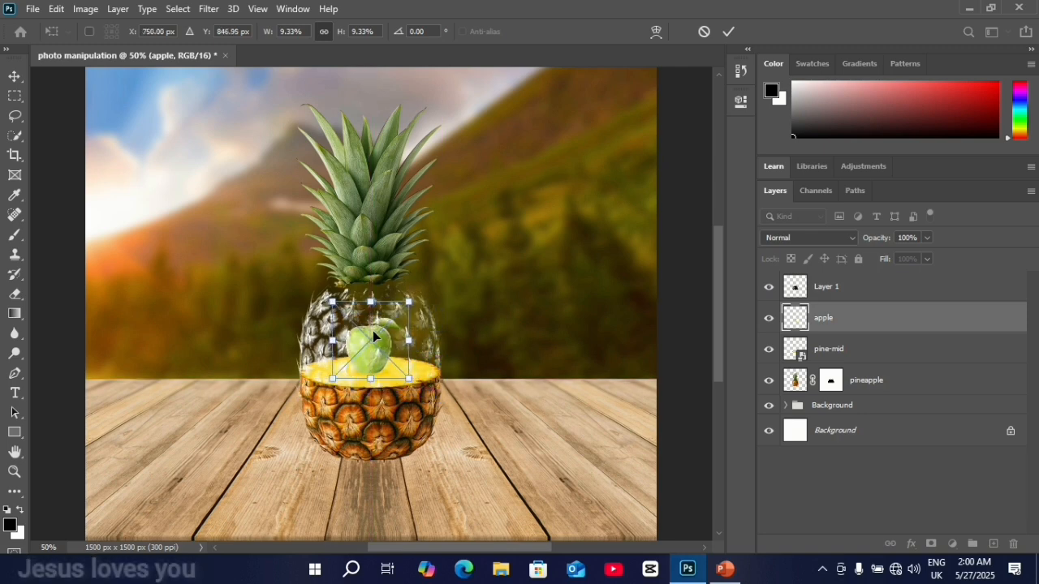
Step: Nudge the apple vertically to about Y 840.95 px so it rests on the slice, and apply the placement
{"action": "key", "text": "Up"}
{"action": "key", "text": "Up"}
{"action": "key", "text": "Up"}
{"action": "key", "text": "Up"}
{"action": "key", "text": "Up"}
{"action": "key", "text": "Up"}
{"action": "key", "text": "Up"}
{"action": "key", "text": "Up"}
{"action": "key", "text": "Up"}
{"action": "key", "text": "Up"}
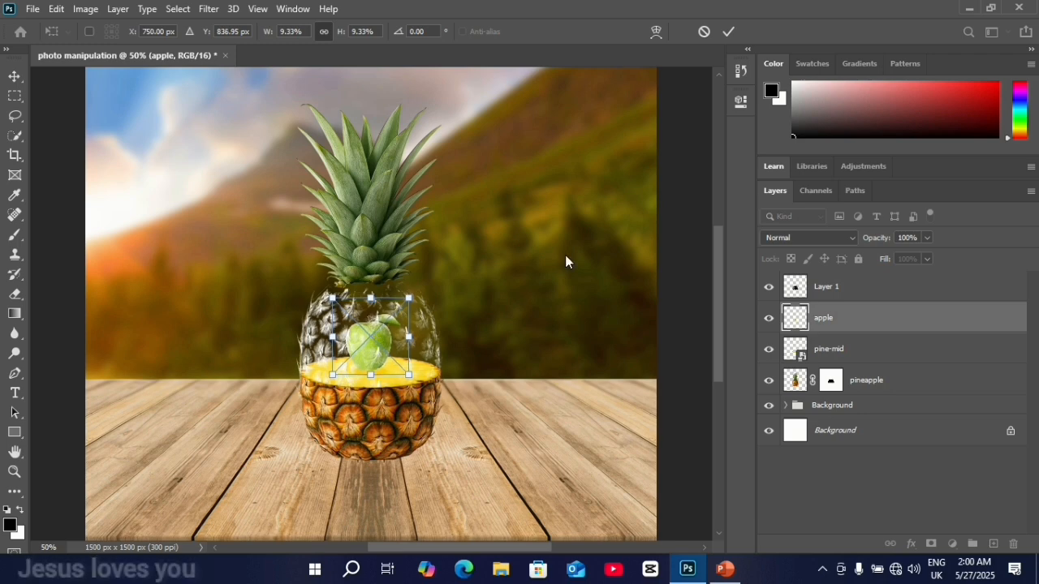
{"action": "key", "text": "Down"}
{"action": "key", "text": "Down"}
{"action": "key", "text": "Down"}
{"action": "key", "text": "Down"}
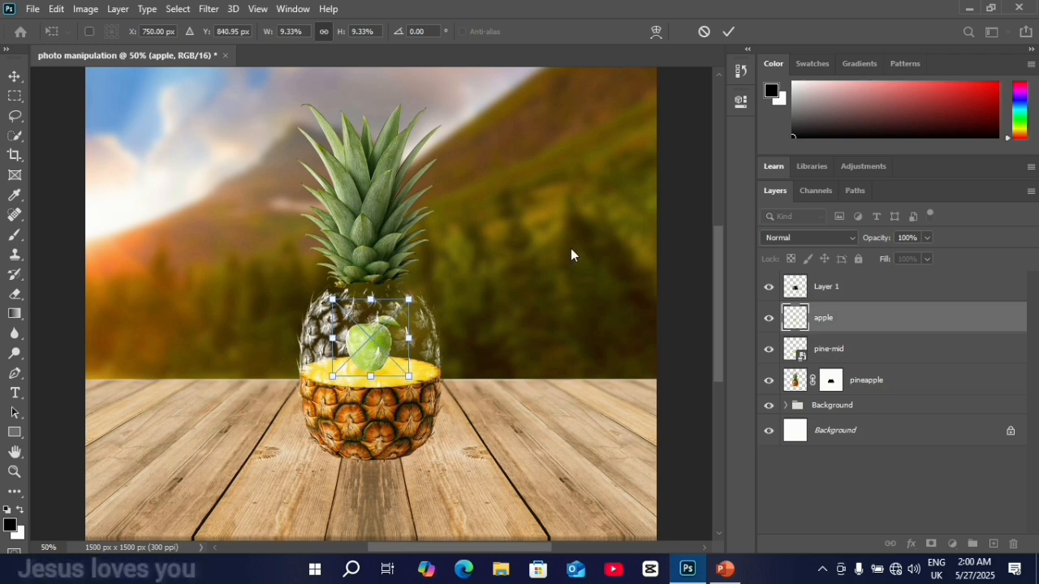
{"action": "left_click", "coordinate": [726, 32]}
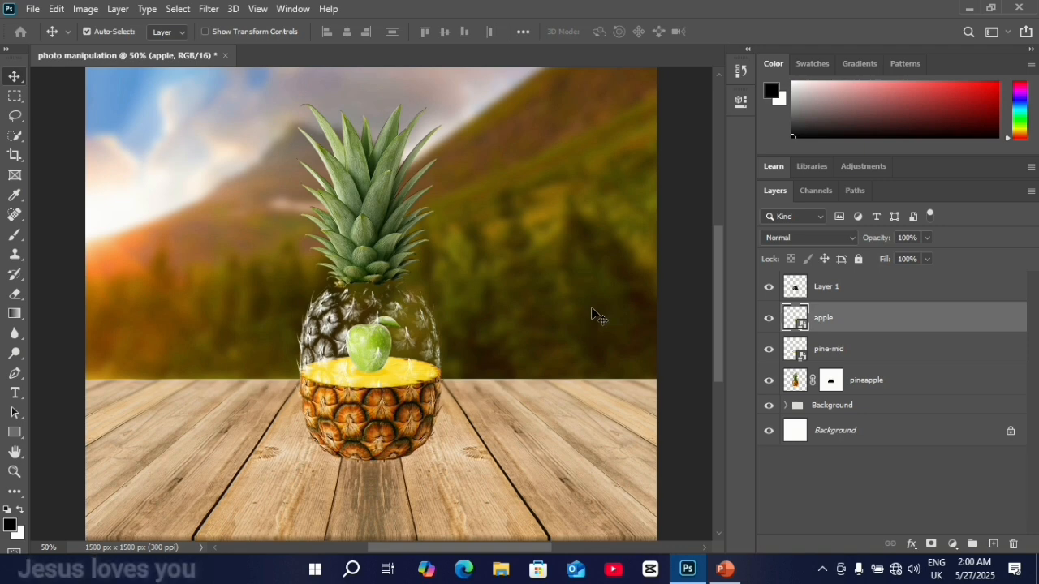
Step: Create a new layer above the apple layer, move it below the apple, and undo that move
{"action": "left_click", "coordinate": [993, 543]}
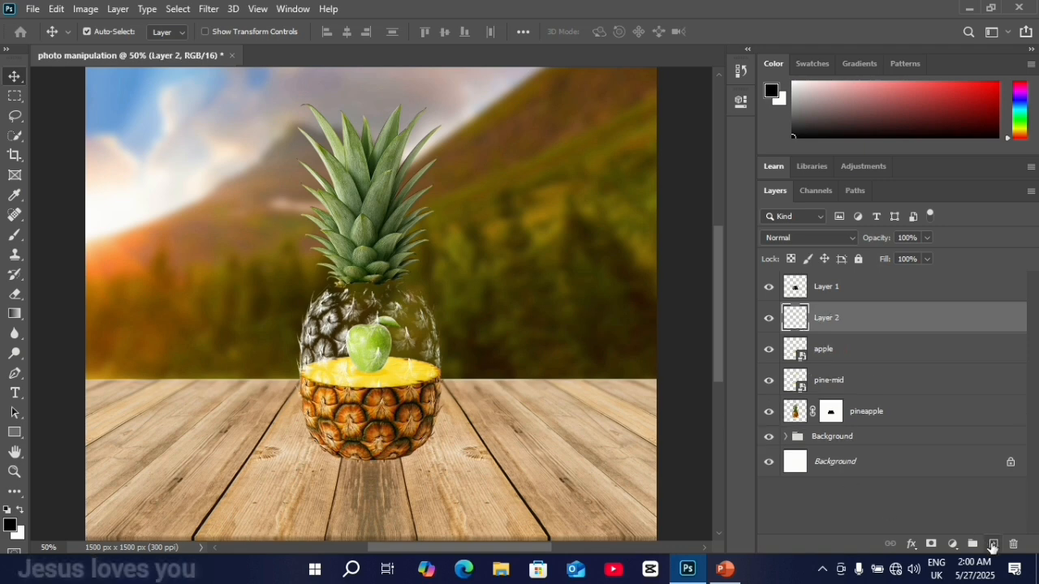
{"action": "left_click_drag", "start_coordinate": [869, 317], "coordinate": [877, 364]}
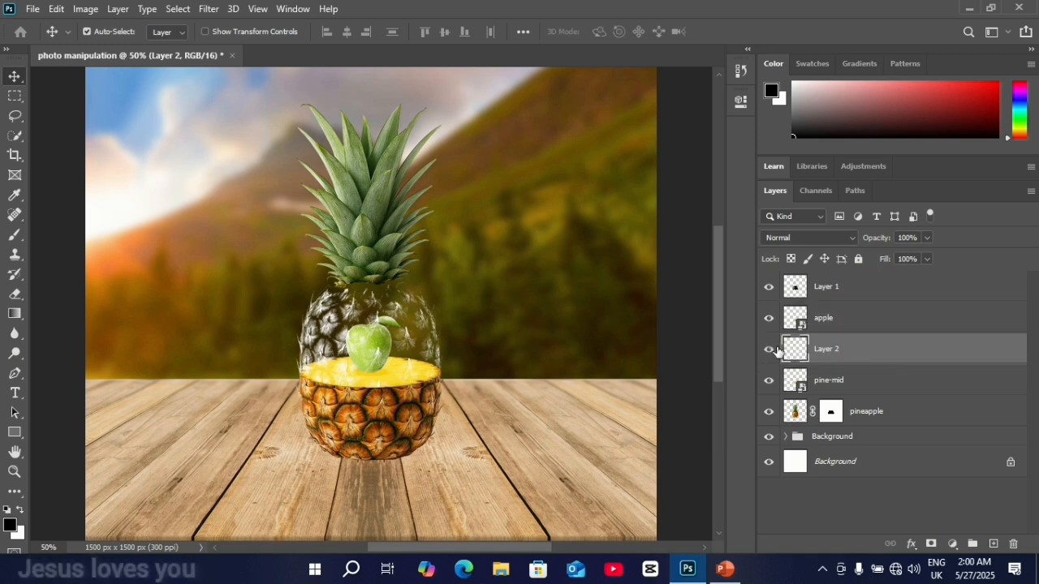
{"action": "left_click", "coordinate": [11, 241]}
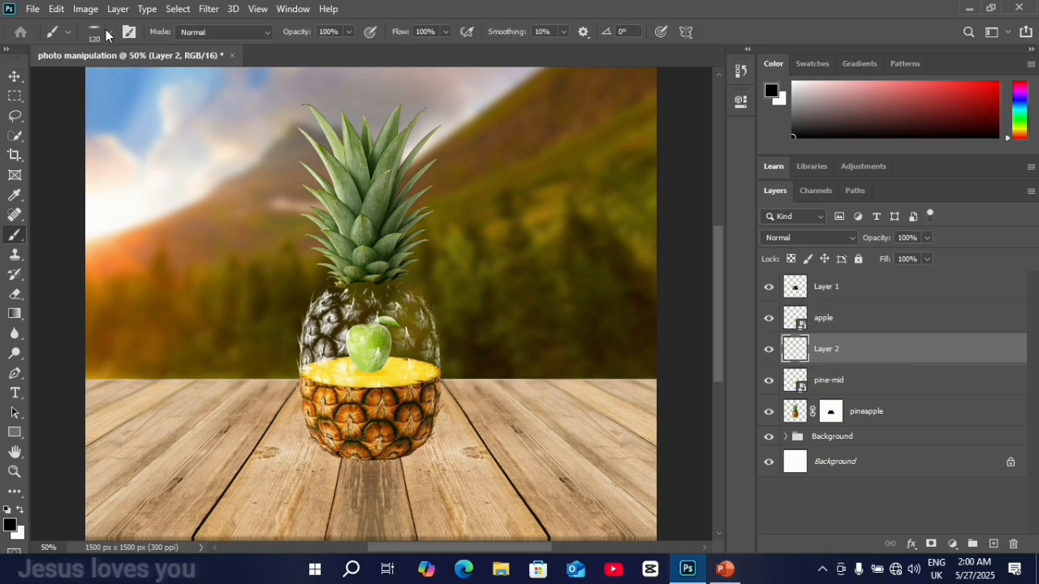
{"action": "key", "text": "ctrl+z"}
Step: Set the brush to Soft Round at 120 px with 0% hardness and flatten its tip into a thin horizontal ellipse
{"action": "left_click", "coordinate": [109, 31]}
{"action": "left_click", "coordinate": [114, 253]}
{"action": "left_click", "coordinate": [112, 204]}
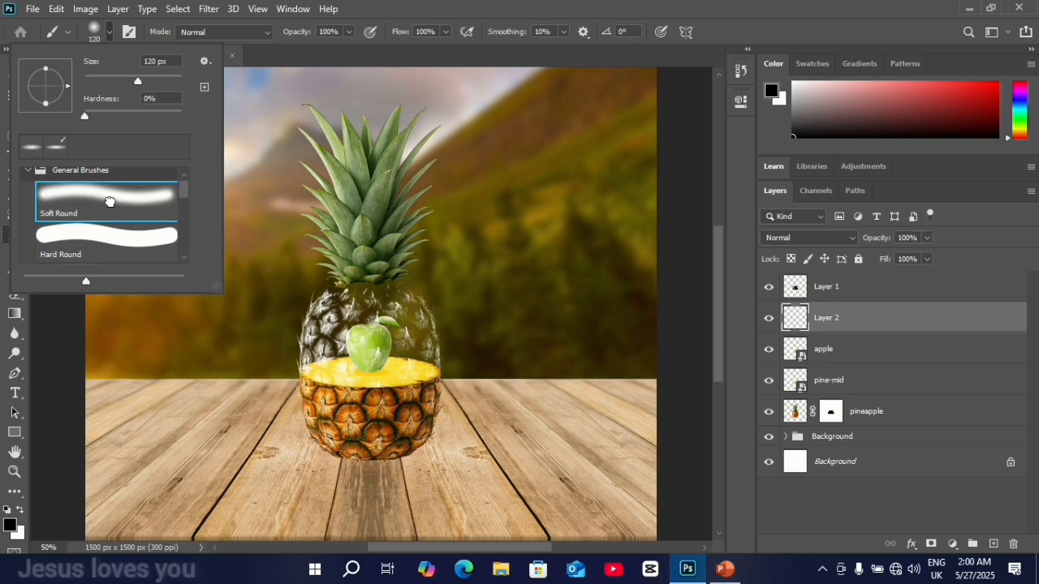
{"action": "left_click_drag", "start_coordinate": [46, 108], "coordinate": [46, 92]}
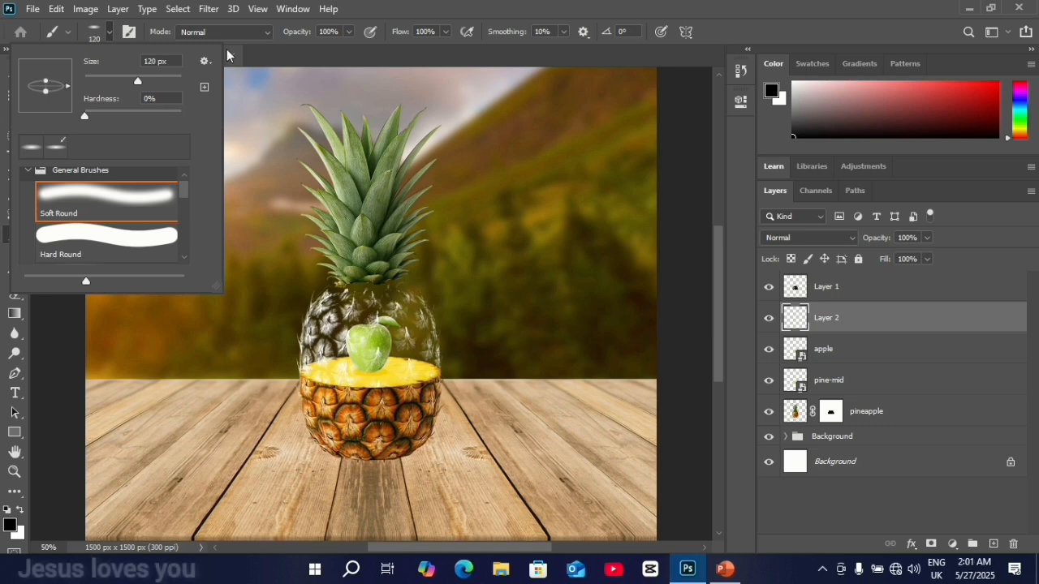
{"action": "left_click", "coordinate": [110, 32]}
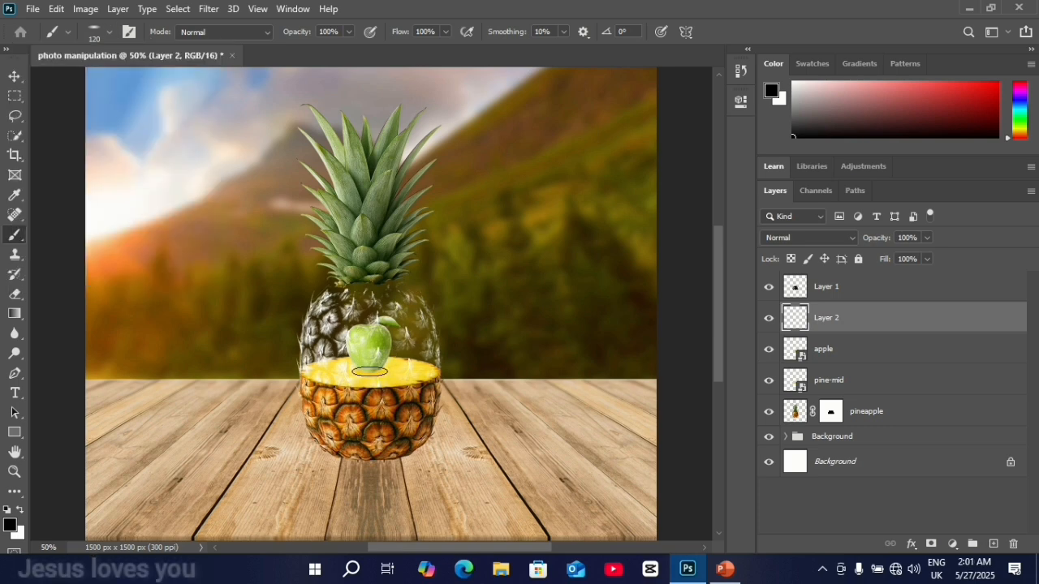
Step: Paint a soft black shadow at the apple's base on Layer 2 and move that layer beneath the apple layer
{"action": "left_click", "coordinate": [370, 371]}
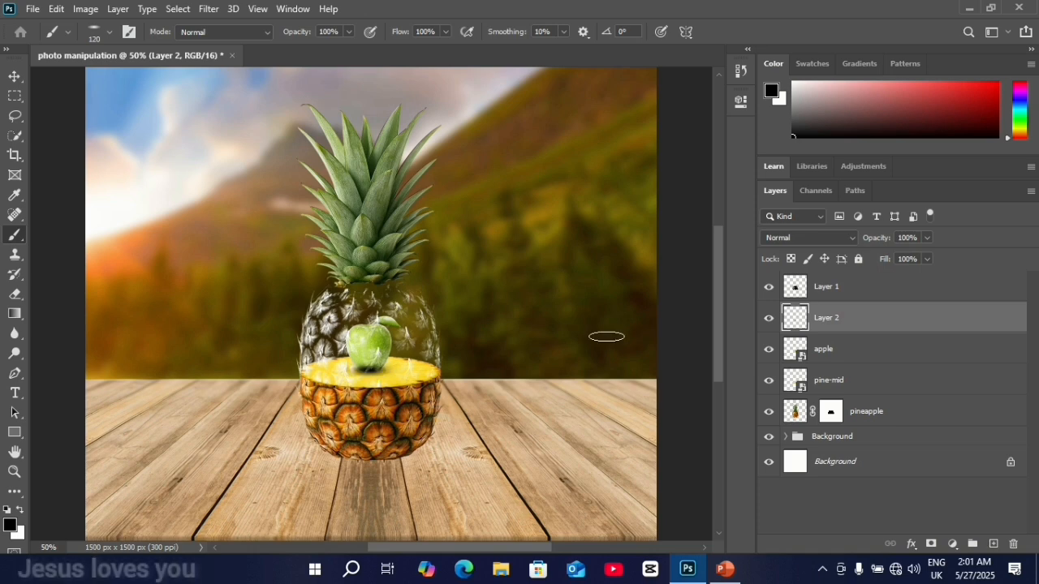
{"action": "left_click_drag", "start_coordinate": [858, 324], "coordinate": [866, 370]}
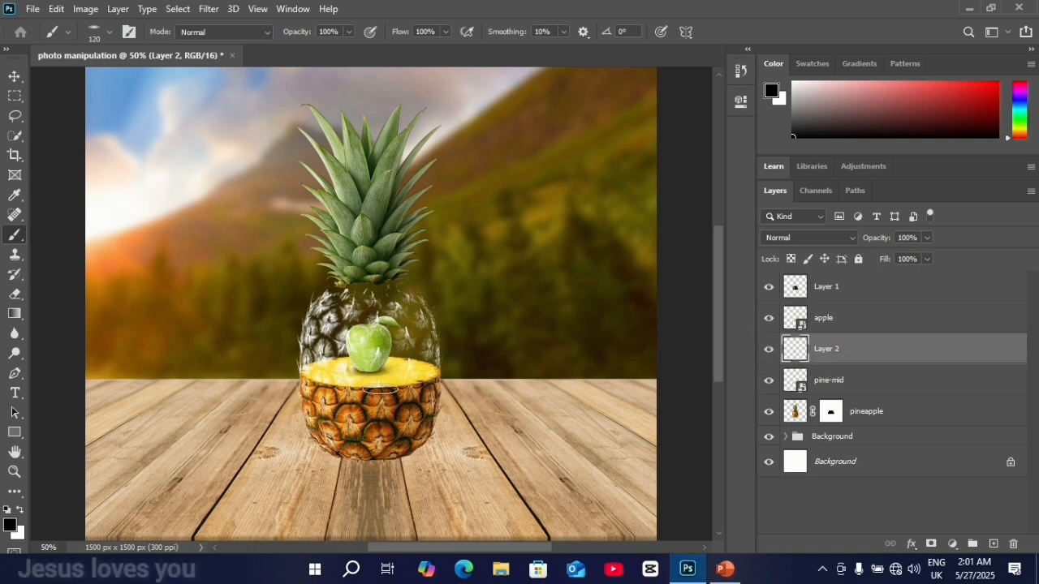
{"action": "left_click", "coordinate": [14, 75]}
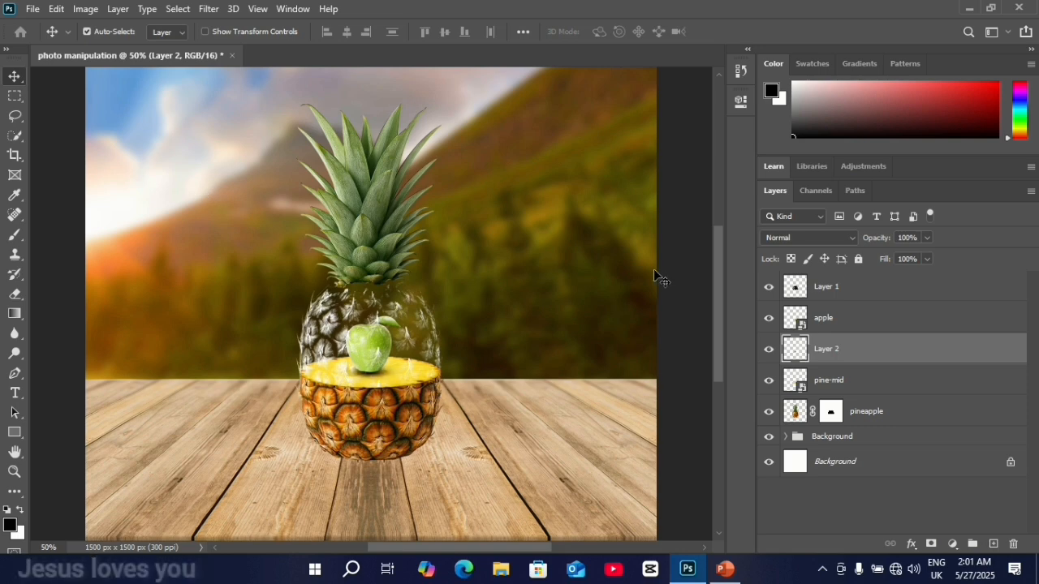
Step: Lower Layer 2's opacity to 75% and create a new layer directly beneath the pineapple layer
{"action": "left_click", "coordinate": [927, 238]}
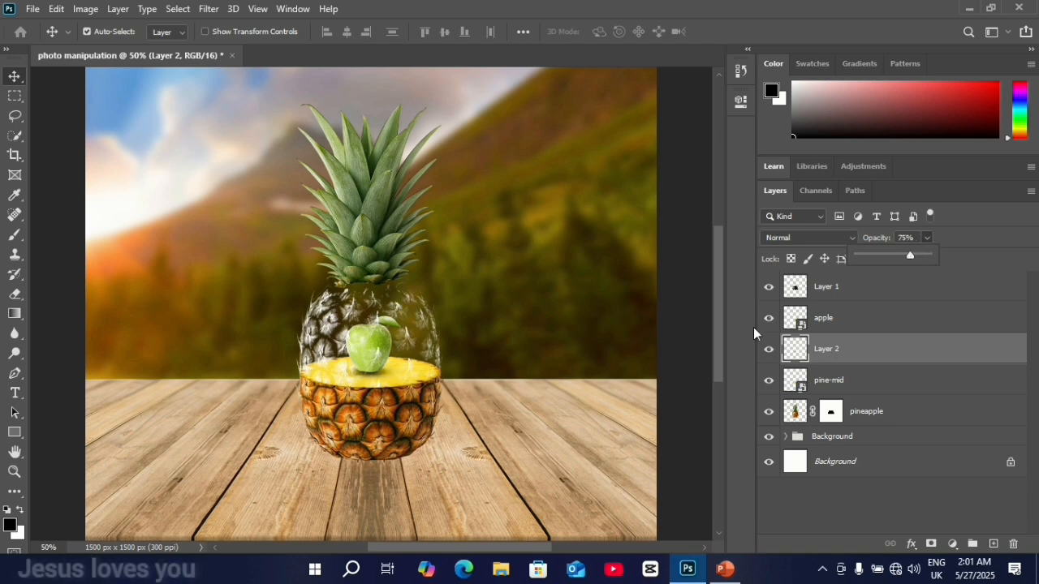
{"action": "left_click", "coordinate": [992, 544]}
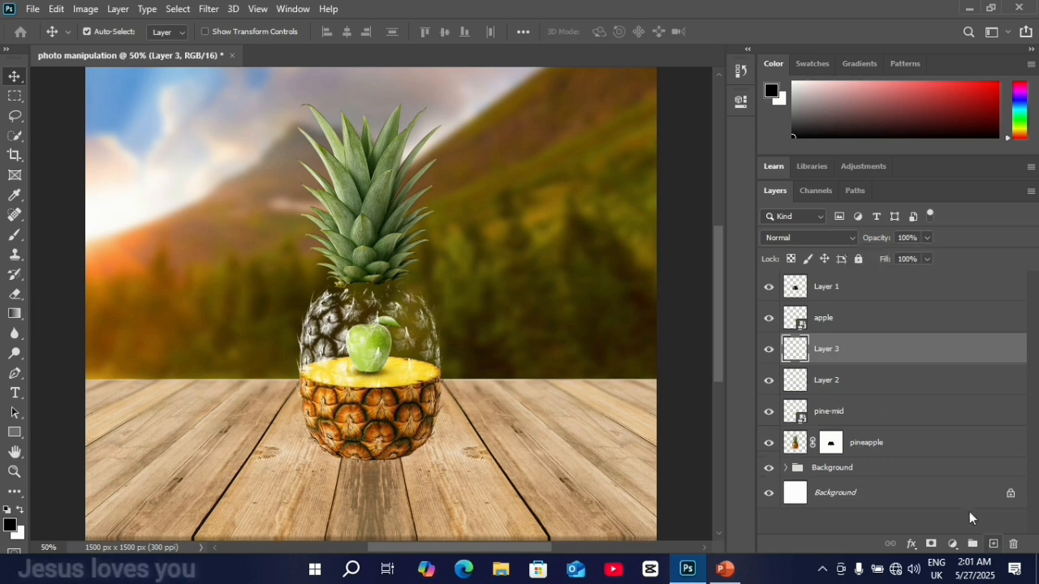
{"action": "left_click_drag", "start_coordinate": [862, 349], "coordinate": [894, 454]}
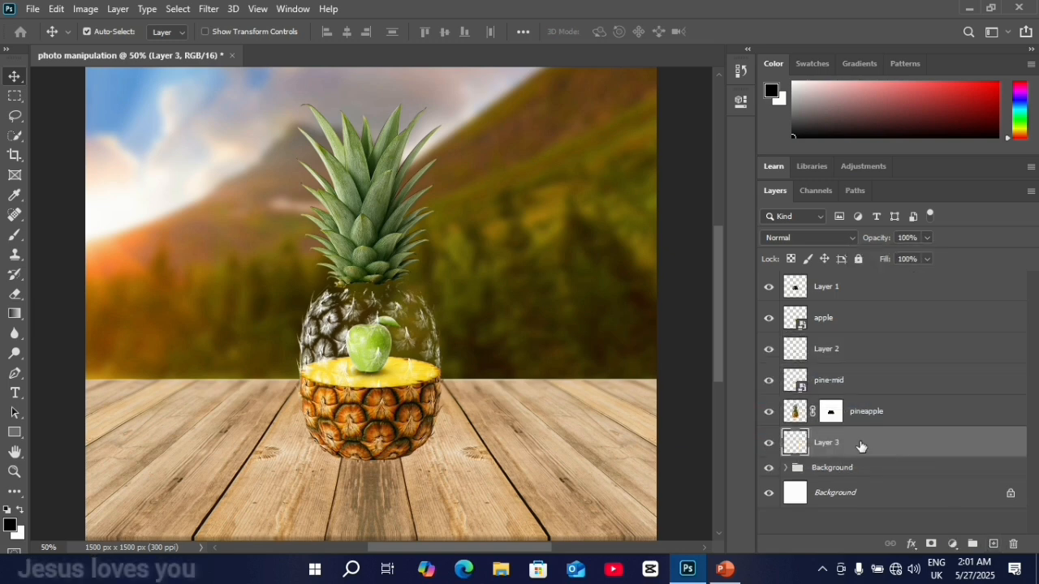
Step: Set the flattened soft brush to 700 px and paint a black shadow under the pineapple on Layer 3
{"action": "left_click", "coordinate": [14, 234]}
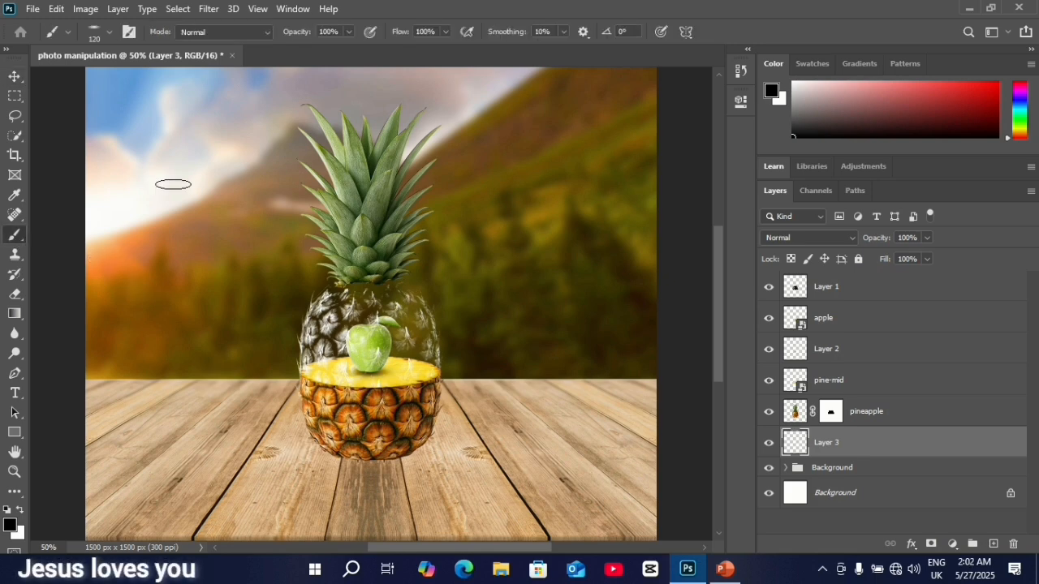
{"action": "left_click", "coordinate": [109, 32]}
{"action": "double_click", "coordinate": [154, 60]}
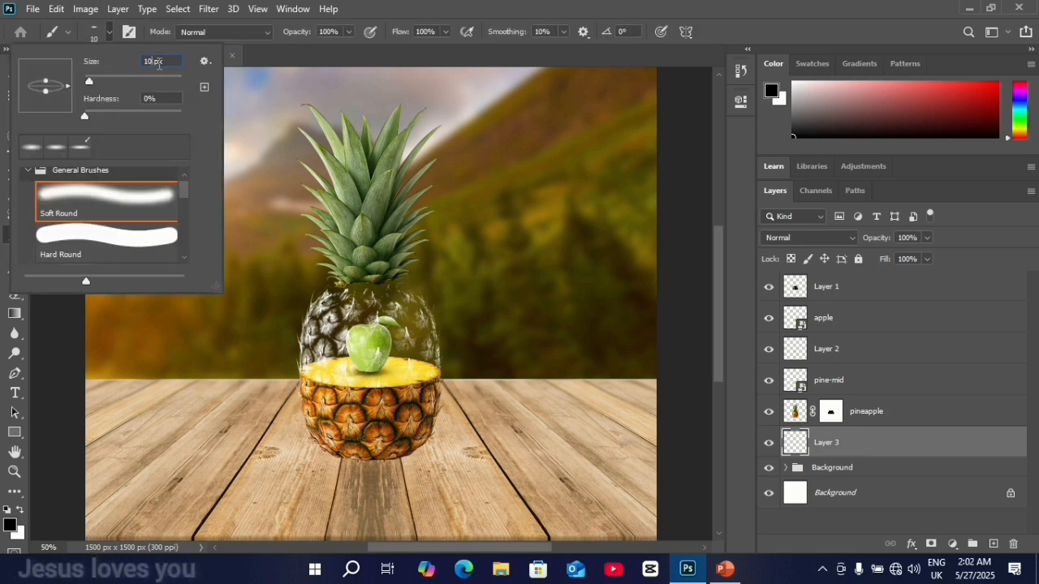
{"action": "key", "text": "BackSpace"}
{"action": "type", "text": "700"}
{"action": "key", "text": "Return"}
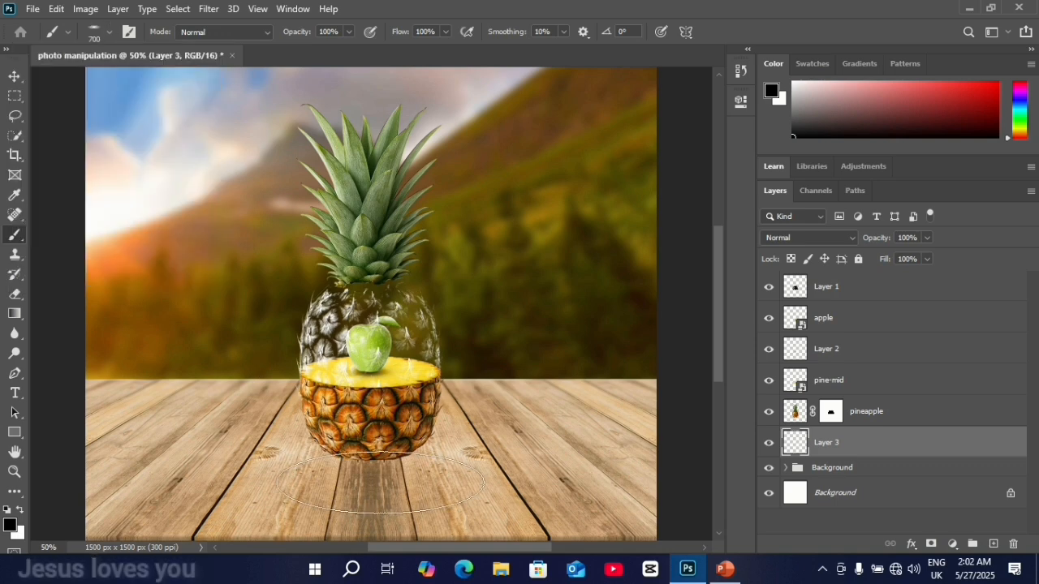
{"action": "left_click", "coordinate": [370, 449]}
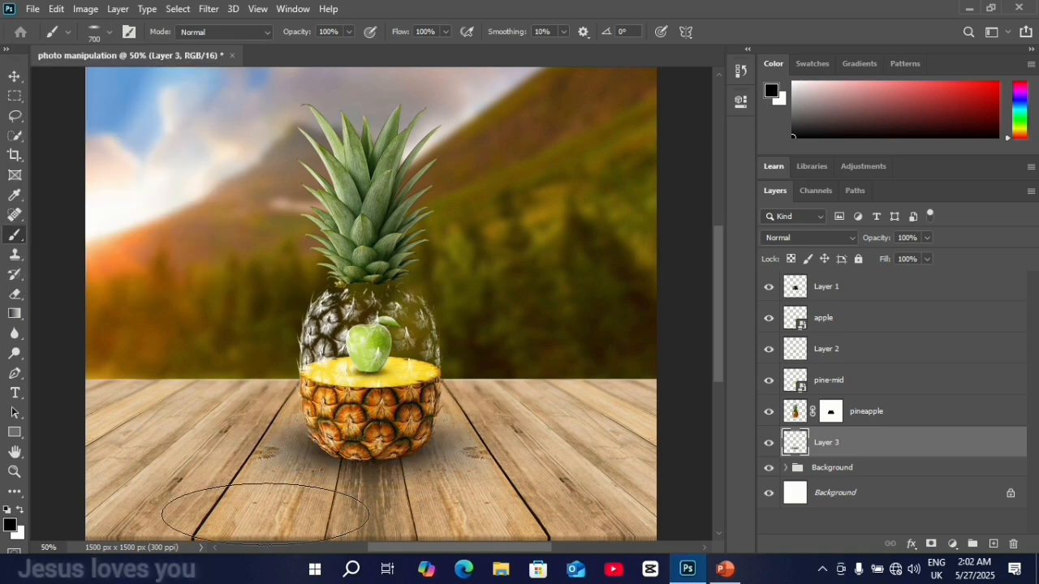
Step: Nudge the pineapple's shadow slightly down on the wooden table and collapse the Background group
{"action": "left_click", "coordinate": [14, 76]}
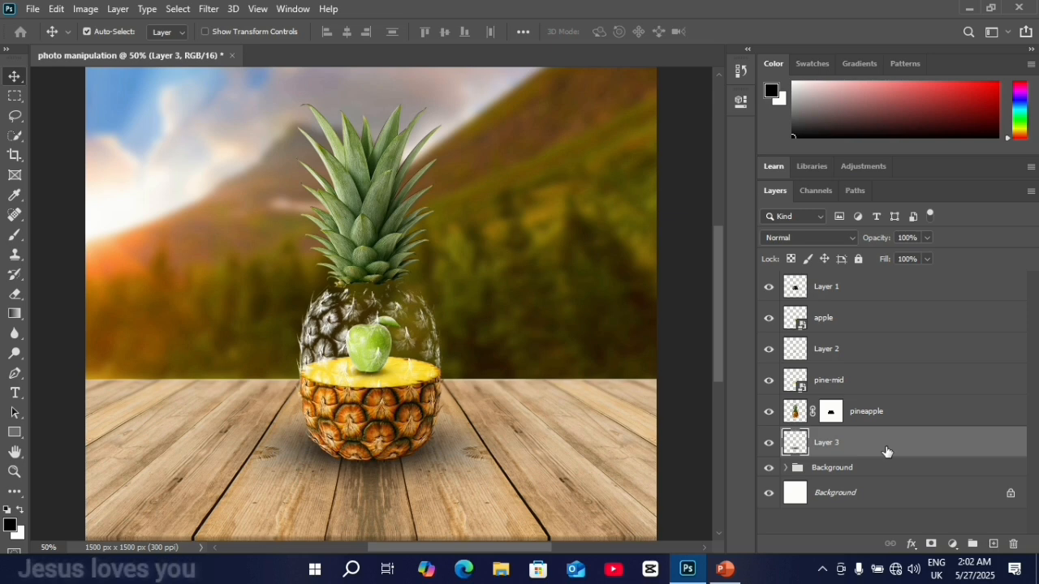
{"action": "key", "text": "shift+Down"}
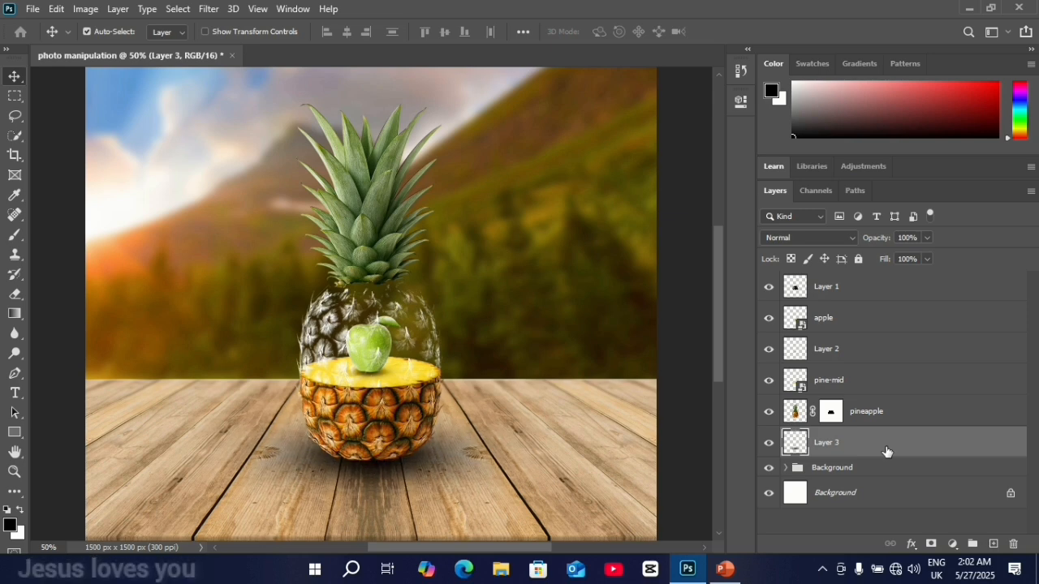
{"action": "left_click", "coordinate": [568, 444]}
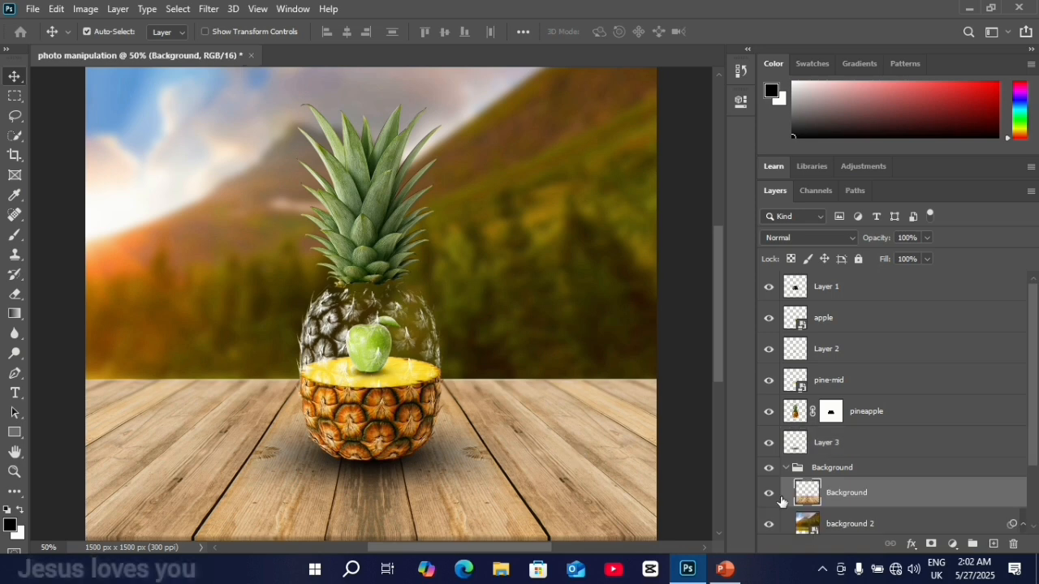
{"action": "left_click", "coordinate": [786, 468]}
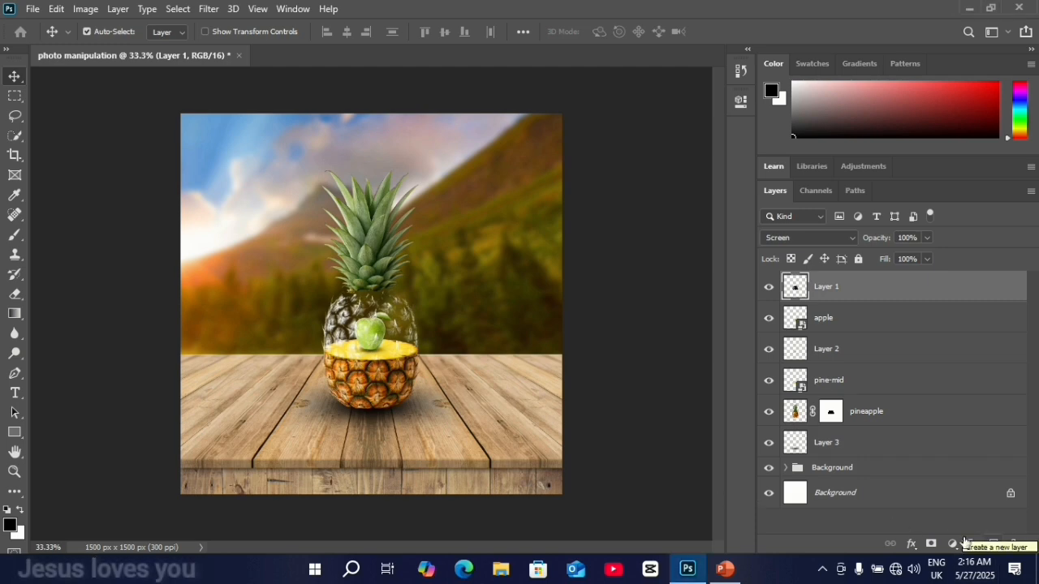
Step: Create a new layer above Layer 1 and set its blend mode to Hard Light
{"action": "left_click", "coordinate": [993, 544]}
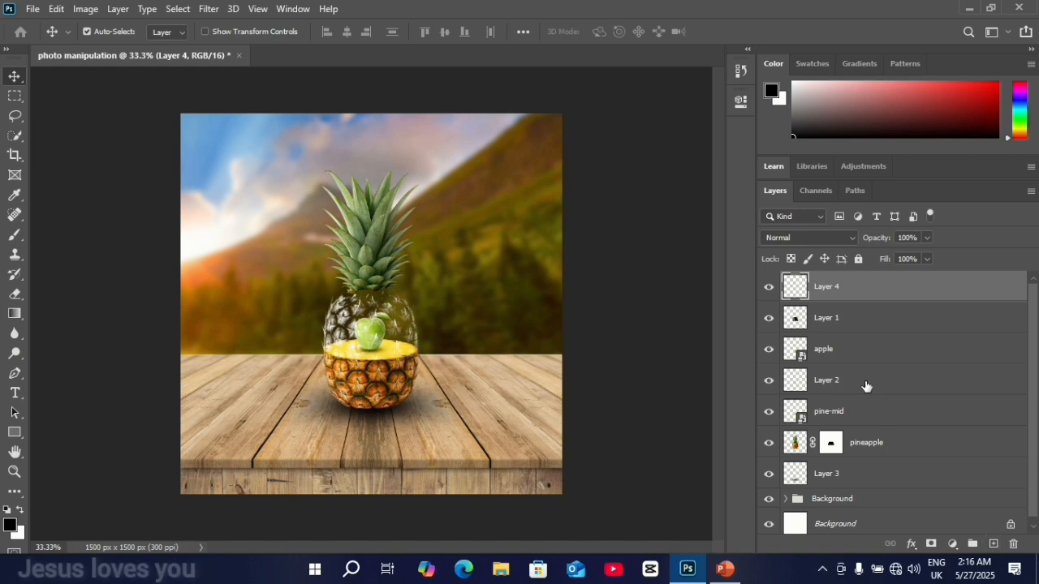
{"action": "left_click", "coordinate": [848, 237]}
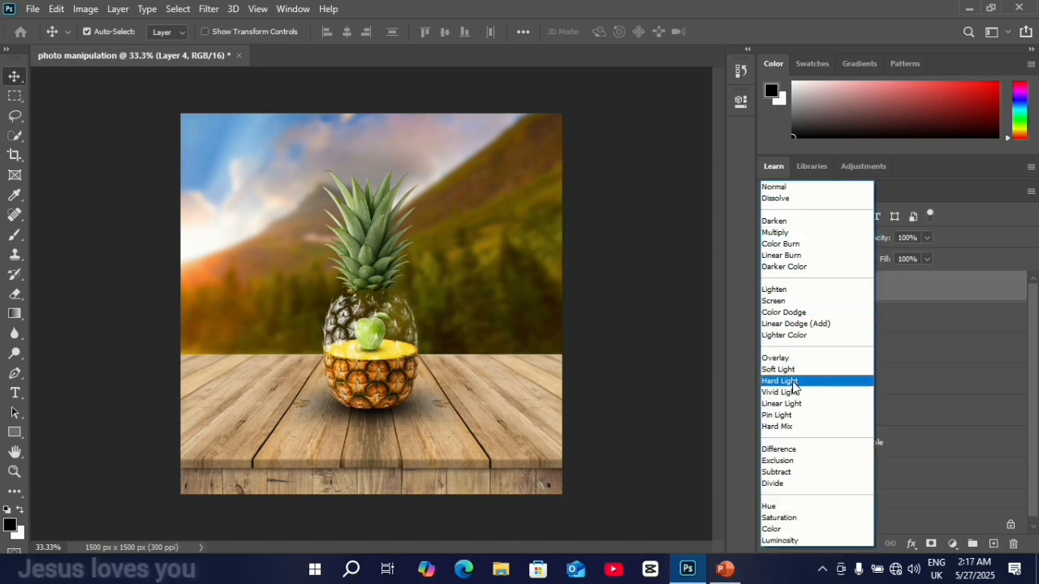
{"action": "left_click", "coordinate": [845, 379]}
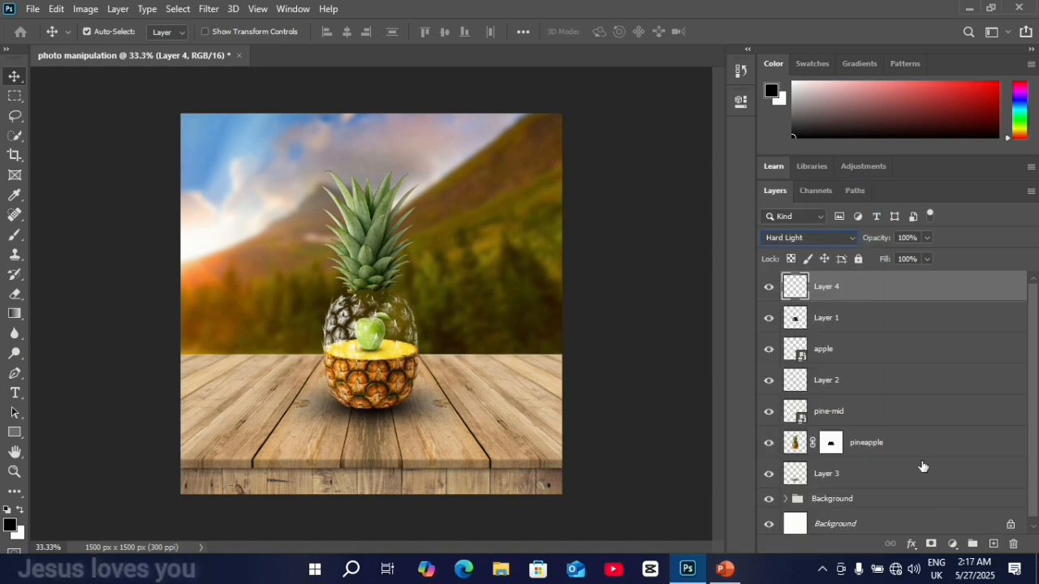
Step: Add a gradient fill layer with Radial style and a 35% scale
{"action": "left_click", "coordinate": [952, 543]}
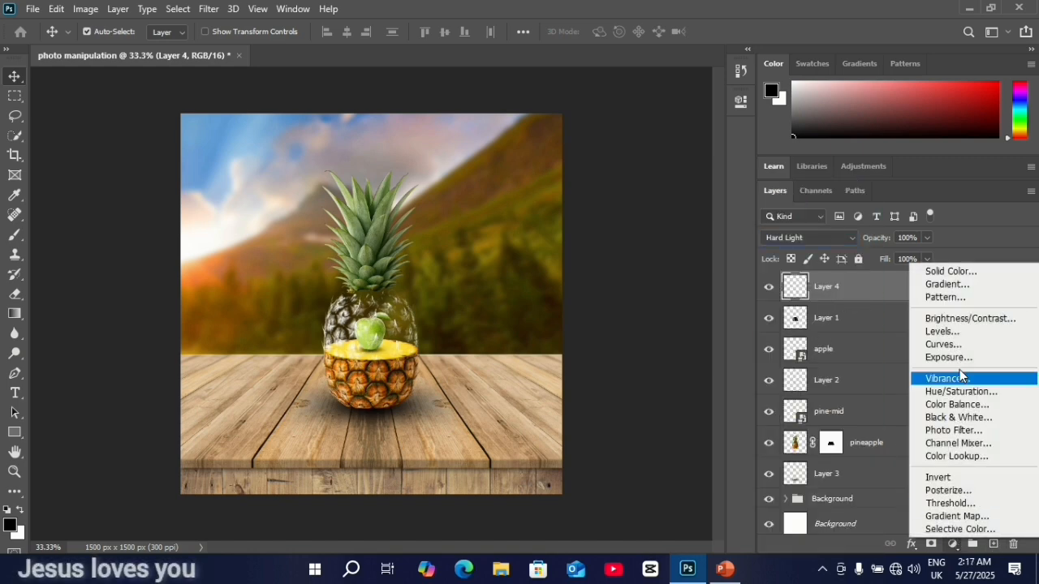
{"action": "left_click", "coordinate": [958, 286]}
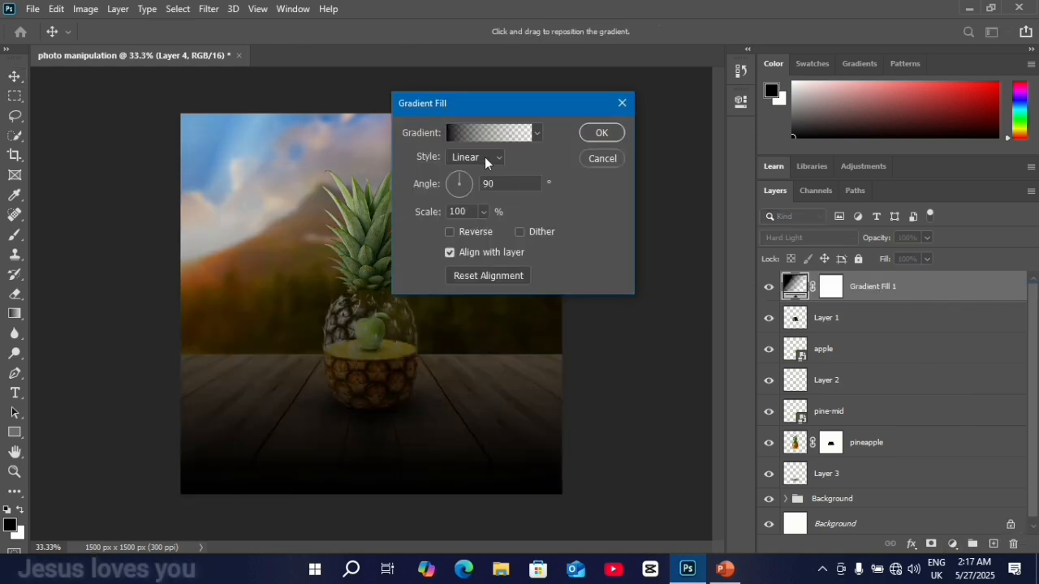
{"action": "left_click", "coordinate": [484, 157]}
{"action": "left_click", "coordinate": [477, 185]}
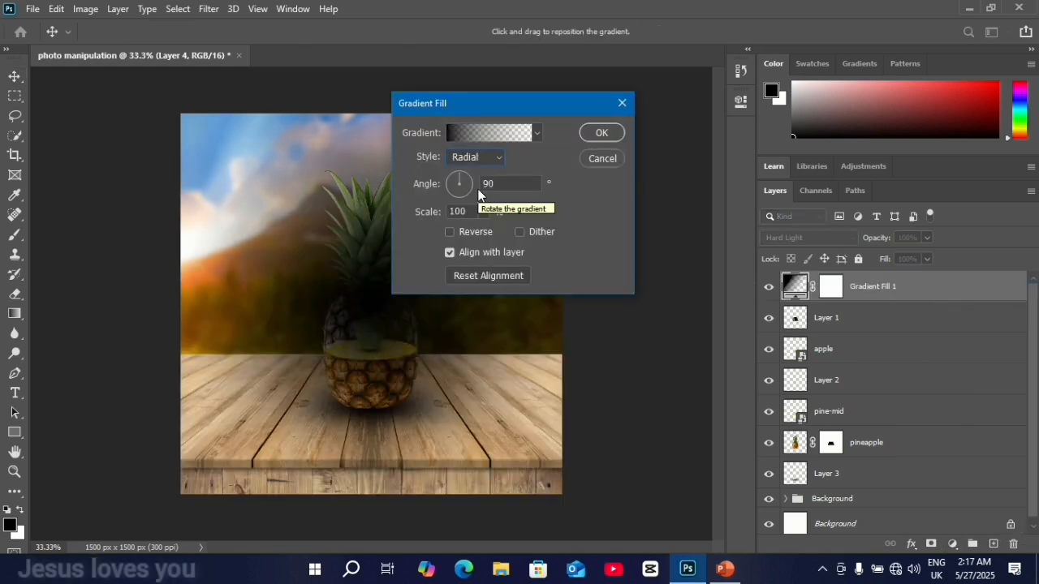
{"action": "left_click_drag", "start_coordinate": [438, 214], "coordinate": [389, 217]}
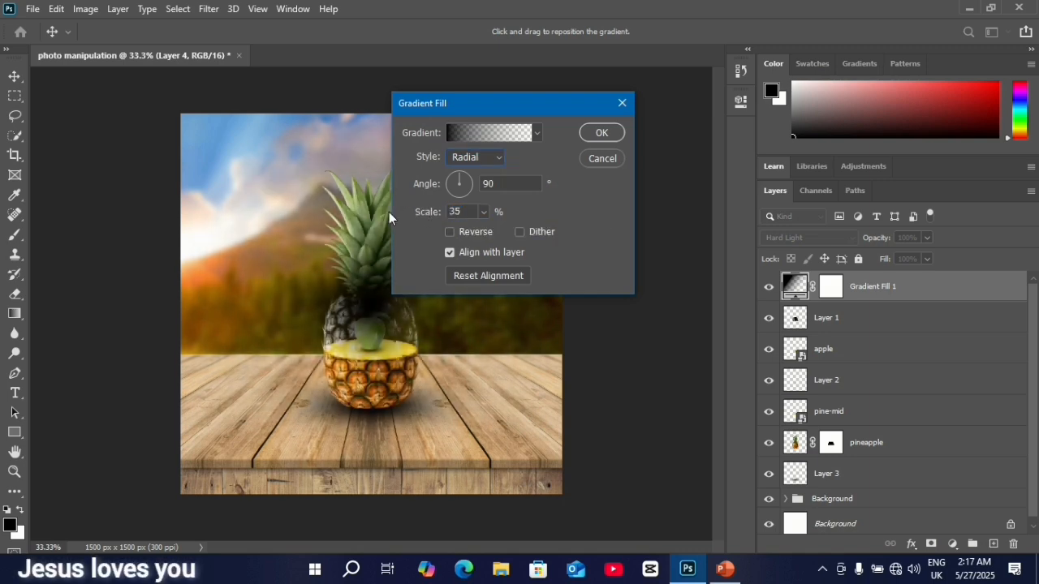
Step: Change the gradient's starting colour stop to near-white, RGB 254, 253, 253
{"action": "left_click", "coordinate": [513, 136]}
{"action": "double_click", "coordinate": [358, 319]}
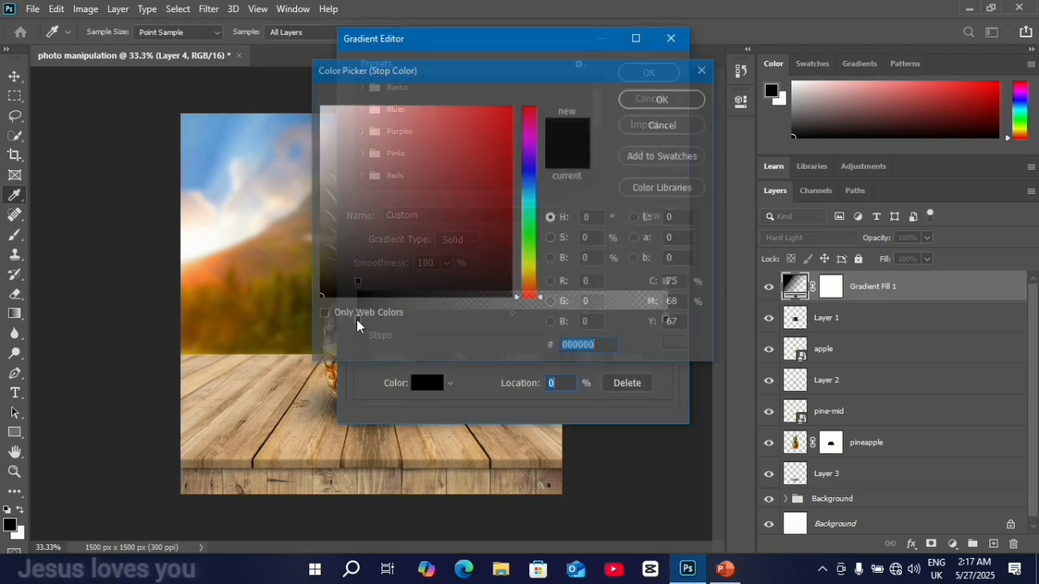
{"action": "left_click", "coordinate": [320, 106]}
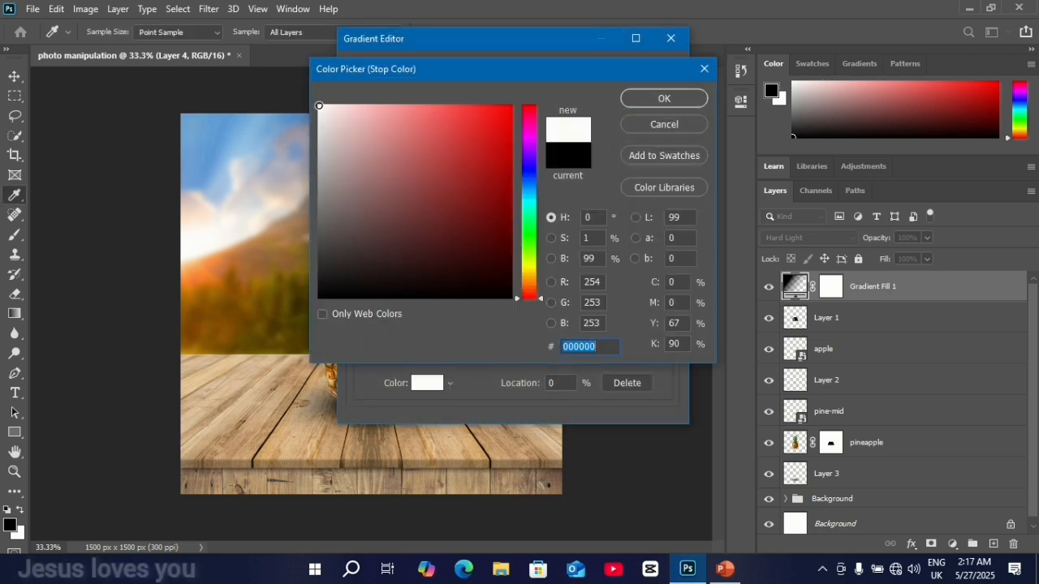
{"action": "left_click", "coordinate": [641, 99]}
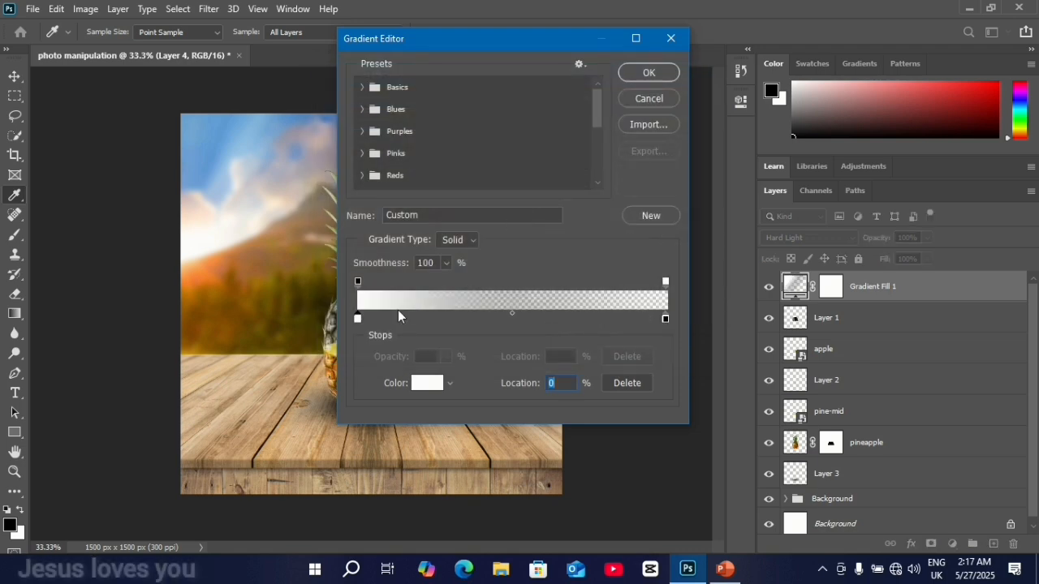
Step: Add a second gradient colour stop at 16% and set it to light yellow #fde576
{"action": "left_click", "coordinate": [406, 318]}
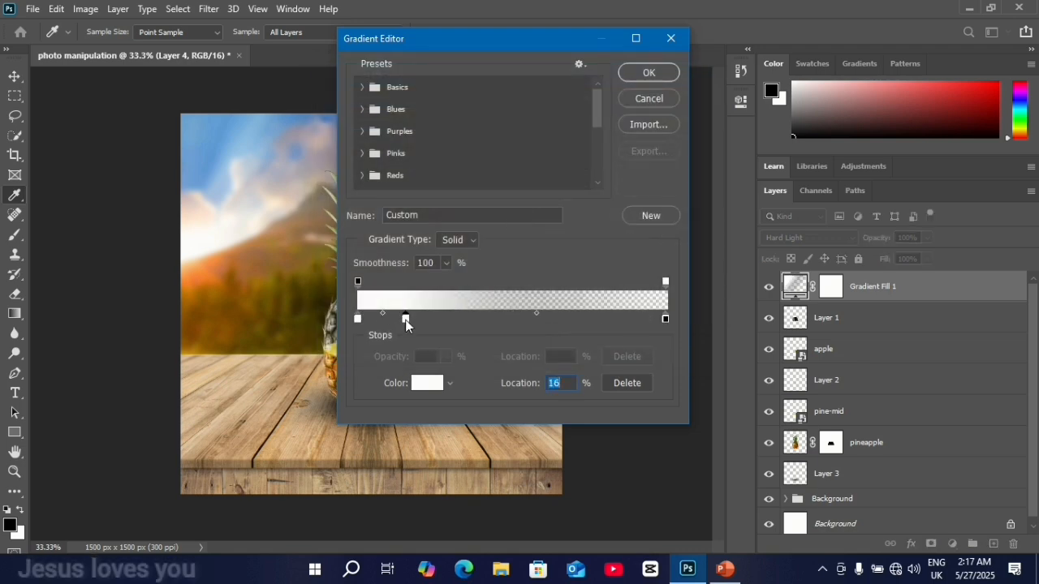
{"action": "double_click", "coordinate": [406, 318]}
{"action": "left_click", "coordinate": [529, 274]}
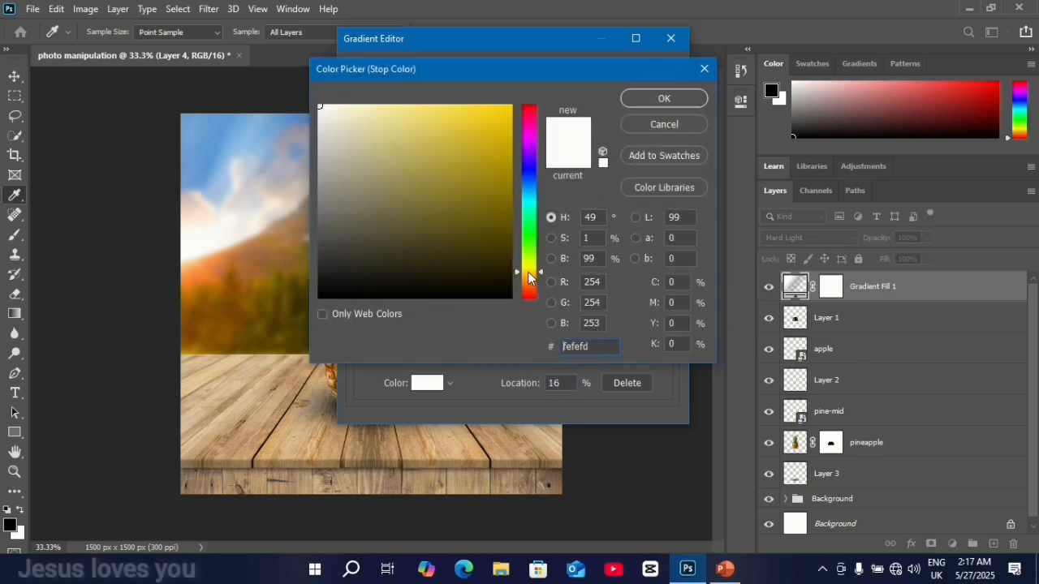
{"action": "left_click", "coordinate": [421, 107]}
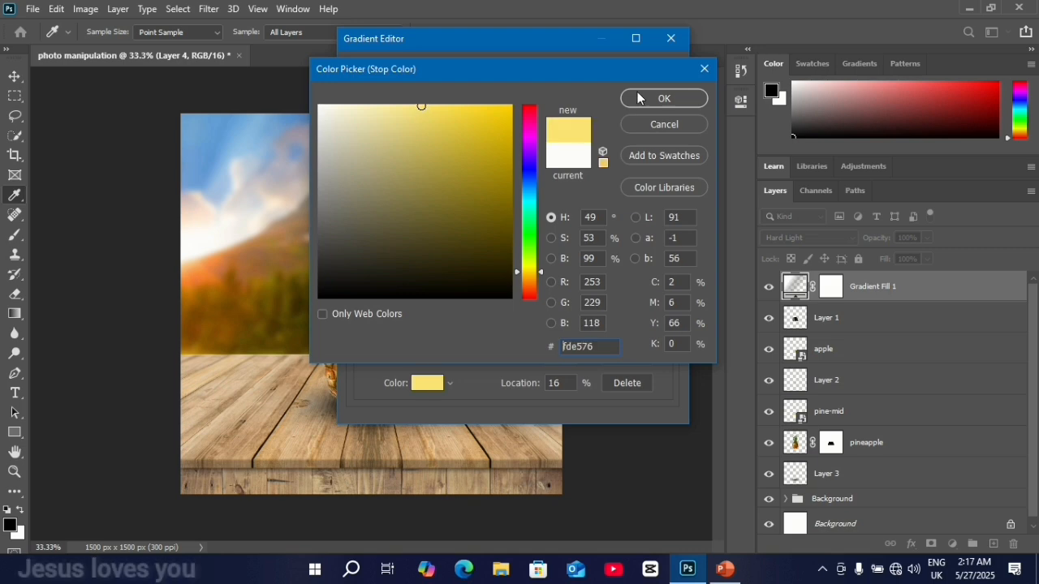
{"action": "left_click", "coordinate": [659, 99]}
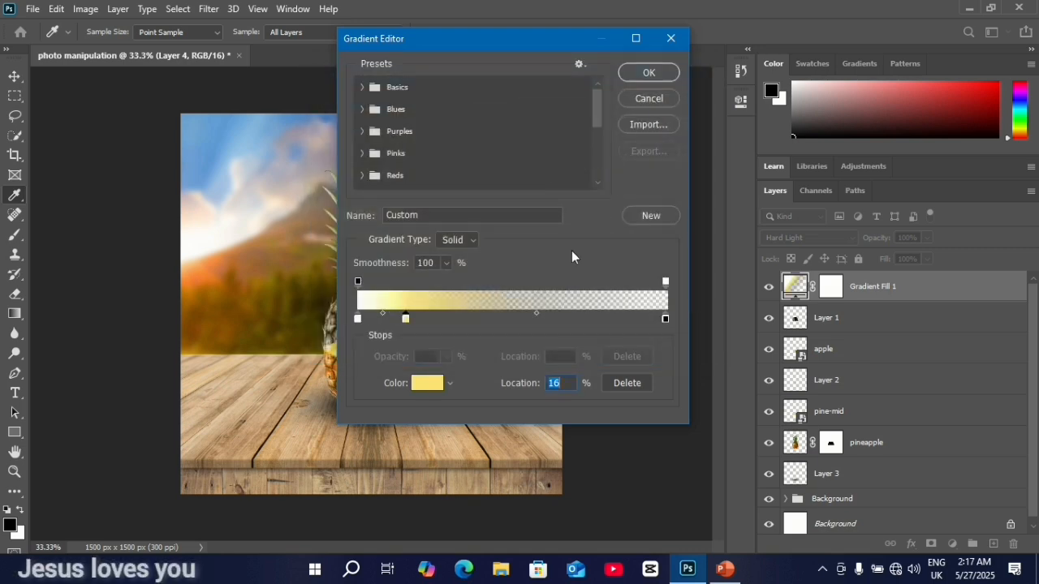
Step: Change the gradient's end colour stop at 100% to bright red
{"action": "left_click", "coordinate": [666, 319]}
{"action": "left_click", "coordinate": [427, 382]}
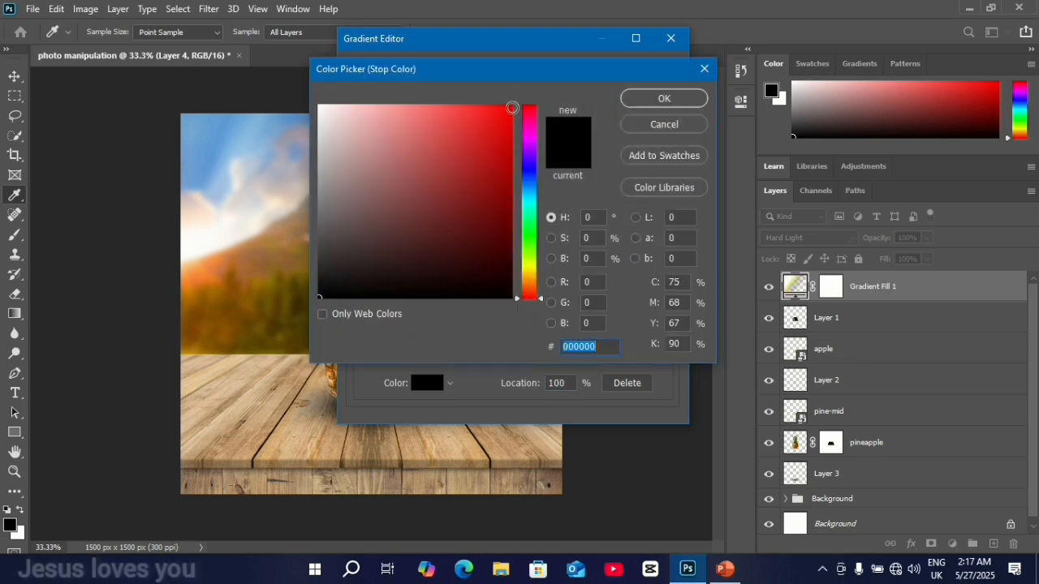
{"action": "left_click", "coordinate": [512, 108]}
{"action": "left_click", "coordinate": [640, 99]}
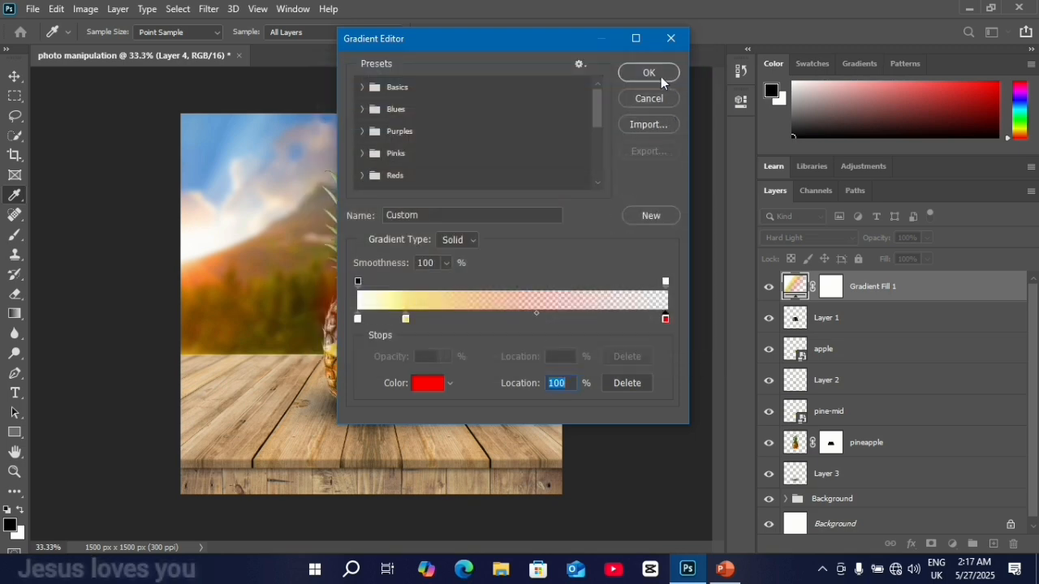
Step: Accept the edited gradient and place the radial glow at the upper left edge of the pineapple's glass section
{"action": "left_click", "coordinate": [656, 75]}
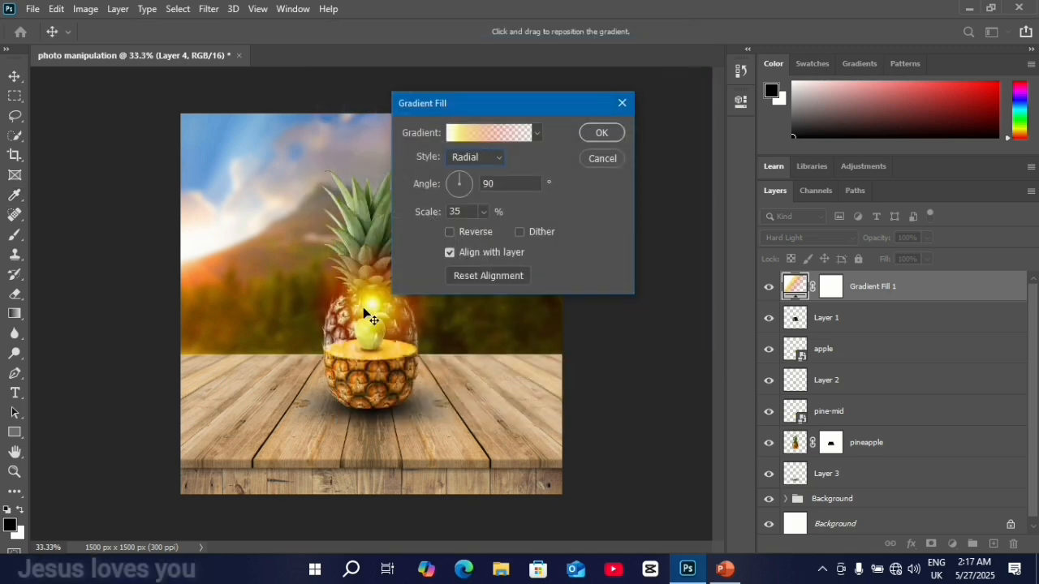
{"action": "left_click_drag", "start_coordinate": [367, 307], "coordinate": [335, 309]}
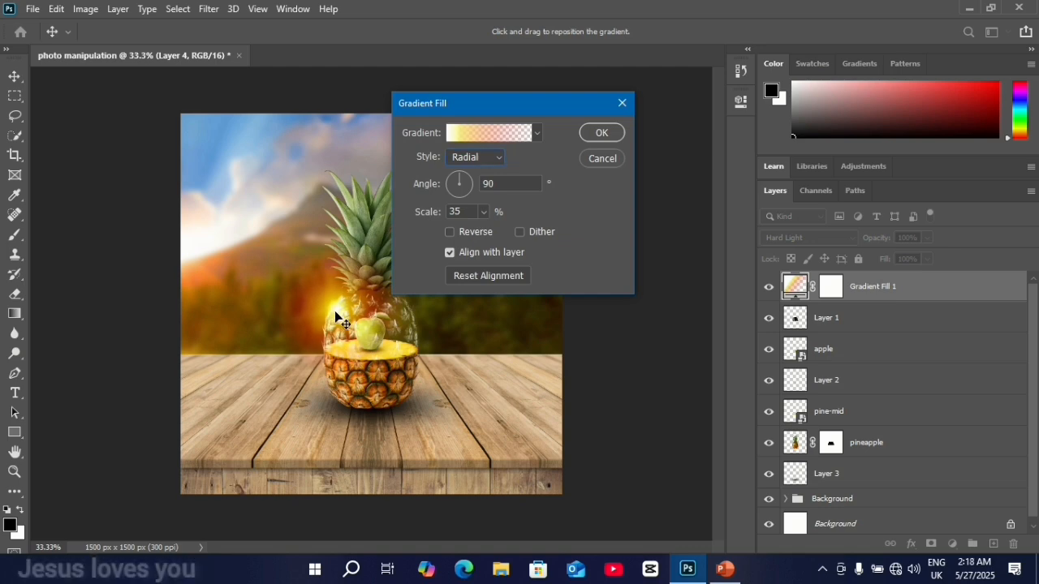
{"action": "left_click", "coordinate": [597, 134]}
Step: Duplicate the gradient fill layer, move the copy's glow to the bright sky at the image's left edge, and scale it to 105%
{"action": "key", "text": "ctrl+j"}
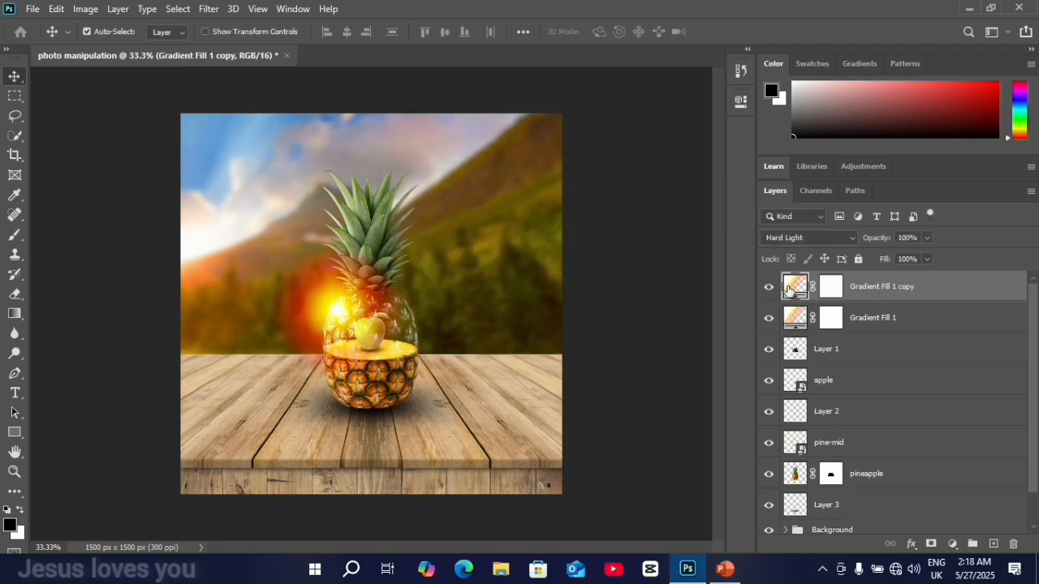
{"action": "double_click", "coordinate": [790, 290]}
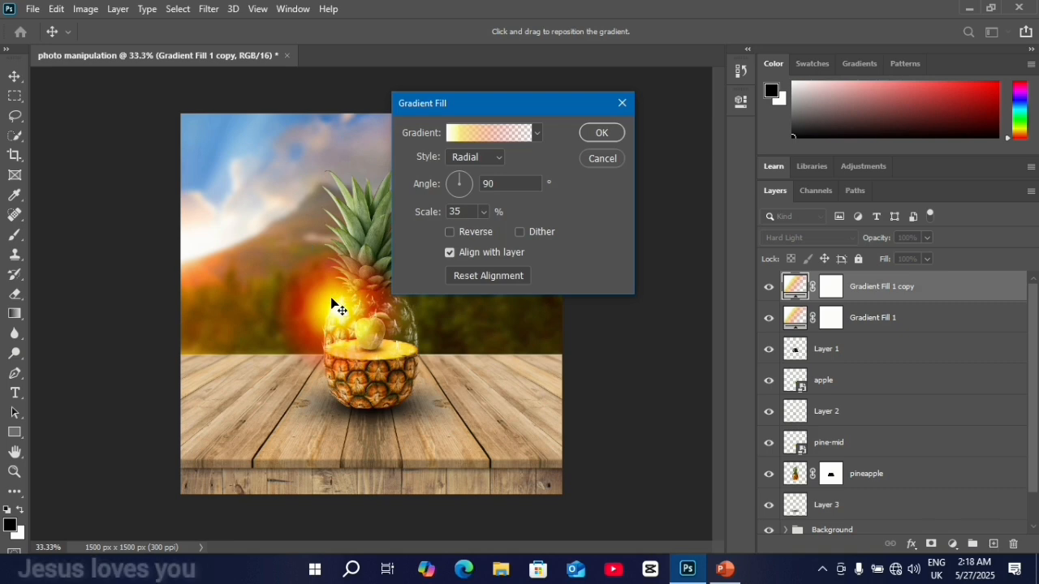
{"action": "left_click_drag", "start_coordinate": [336, 301], "coordinate": [174, 223]}
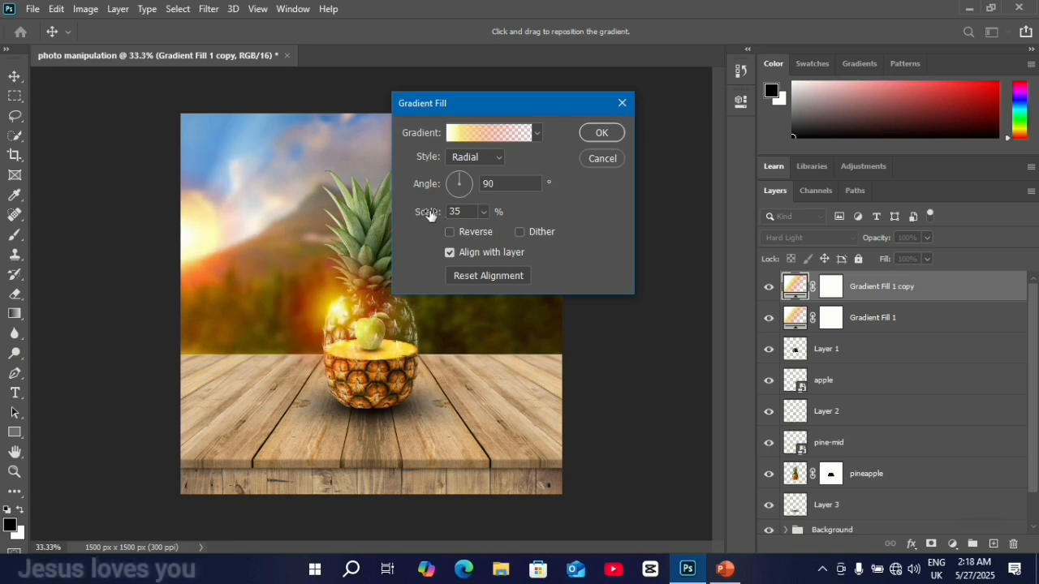
{"action": "left_click_drag", "start_coordinate": [429, 214], "coordinate": [482, 211]}
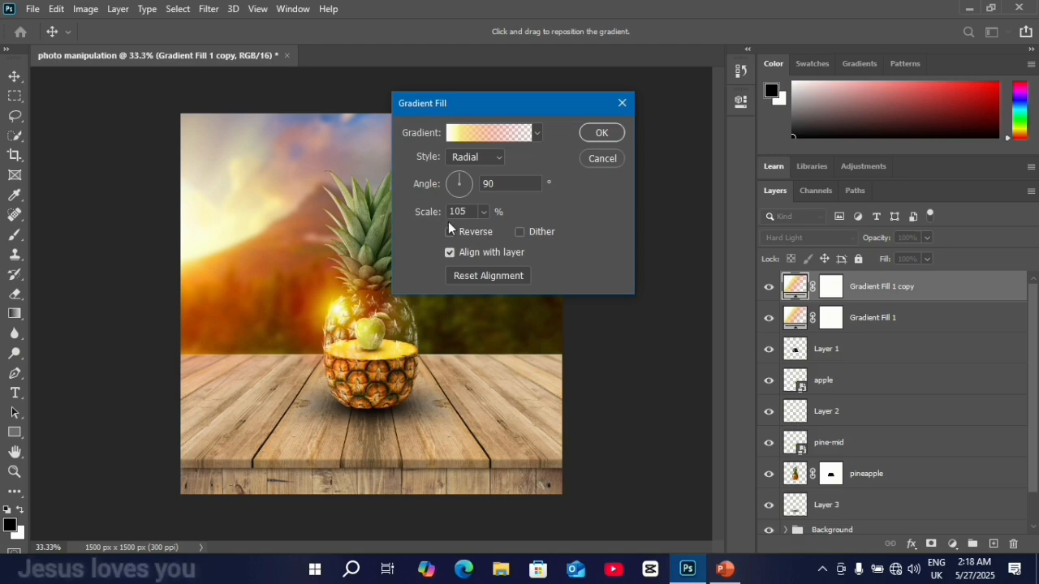
{"action": "left_click", "coordinate": [610, 134]}
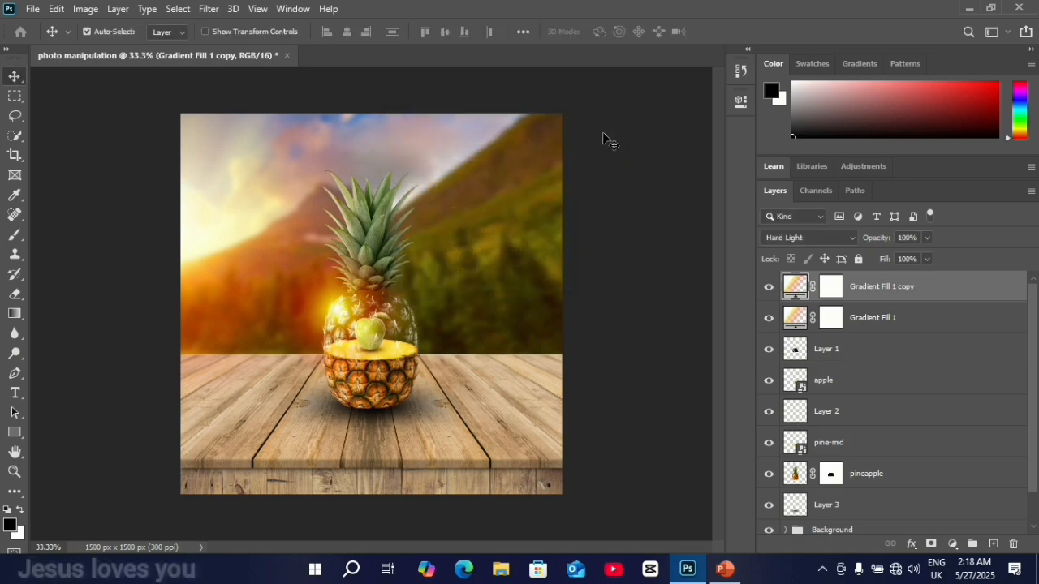